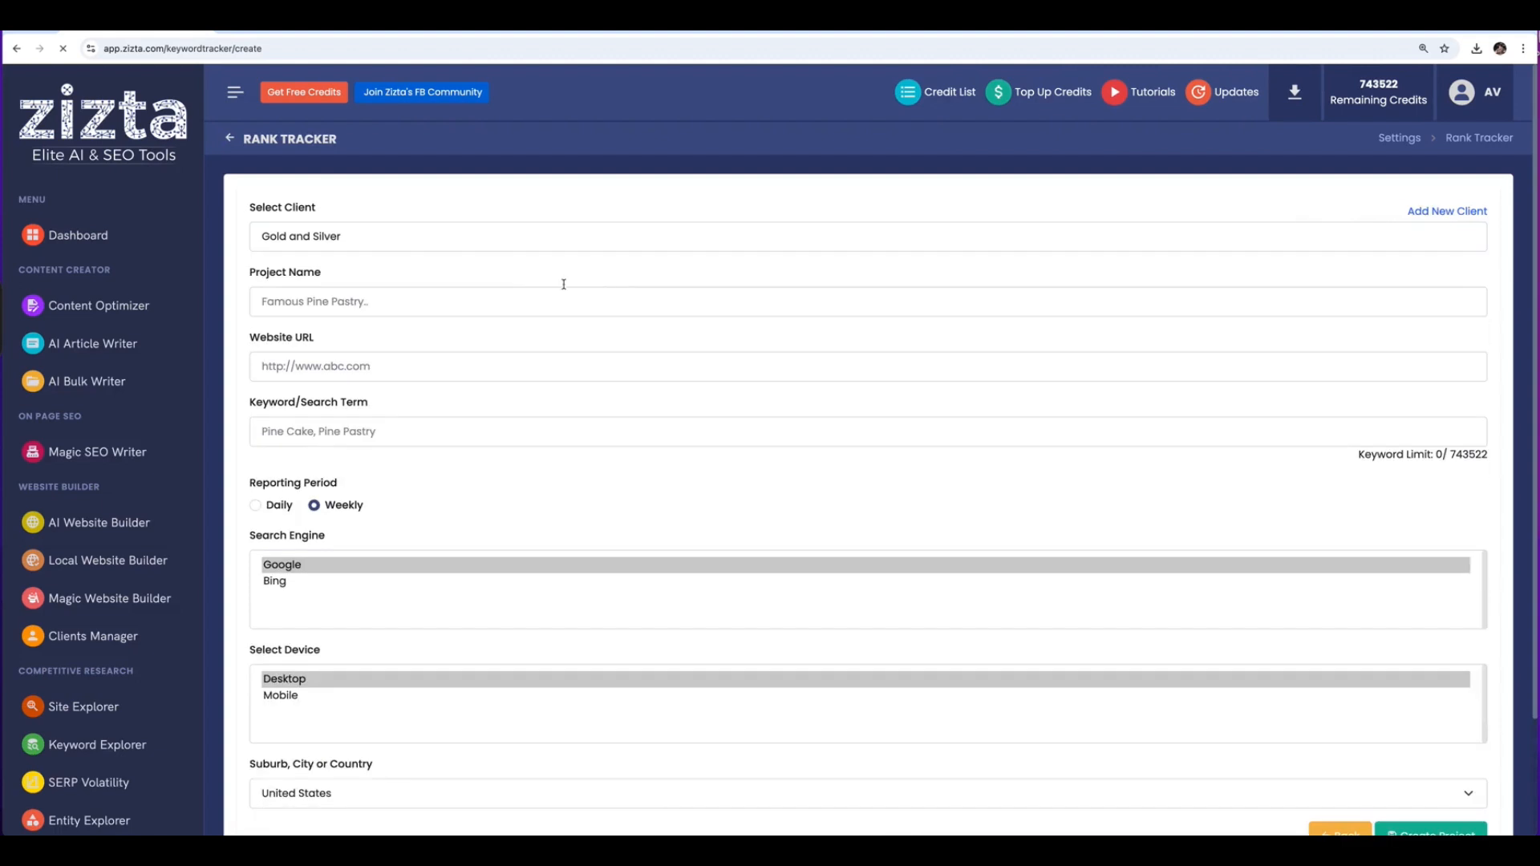
Step: For the Gold and Silver client, set the project name to "gold and silver price checker"
{"action": "left_click", "coordinate": [520, 237]}
{"action": "left_click", "coordinate": [520, 238]}
{"action": "left_click", "coordinate": [475, 305]}
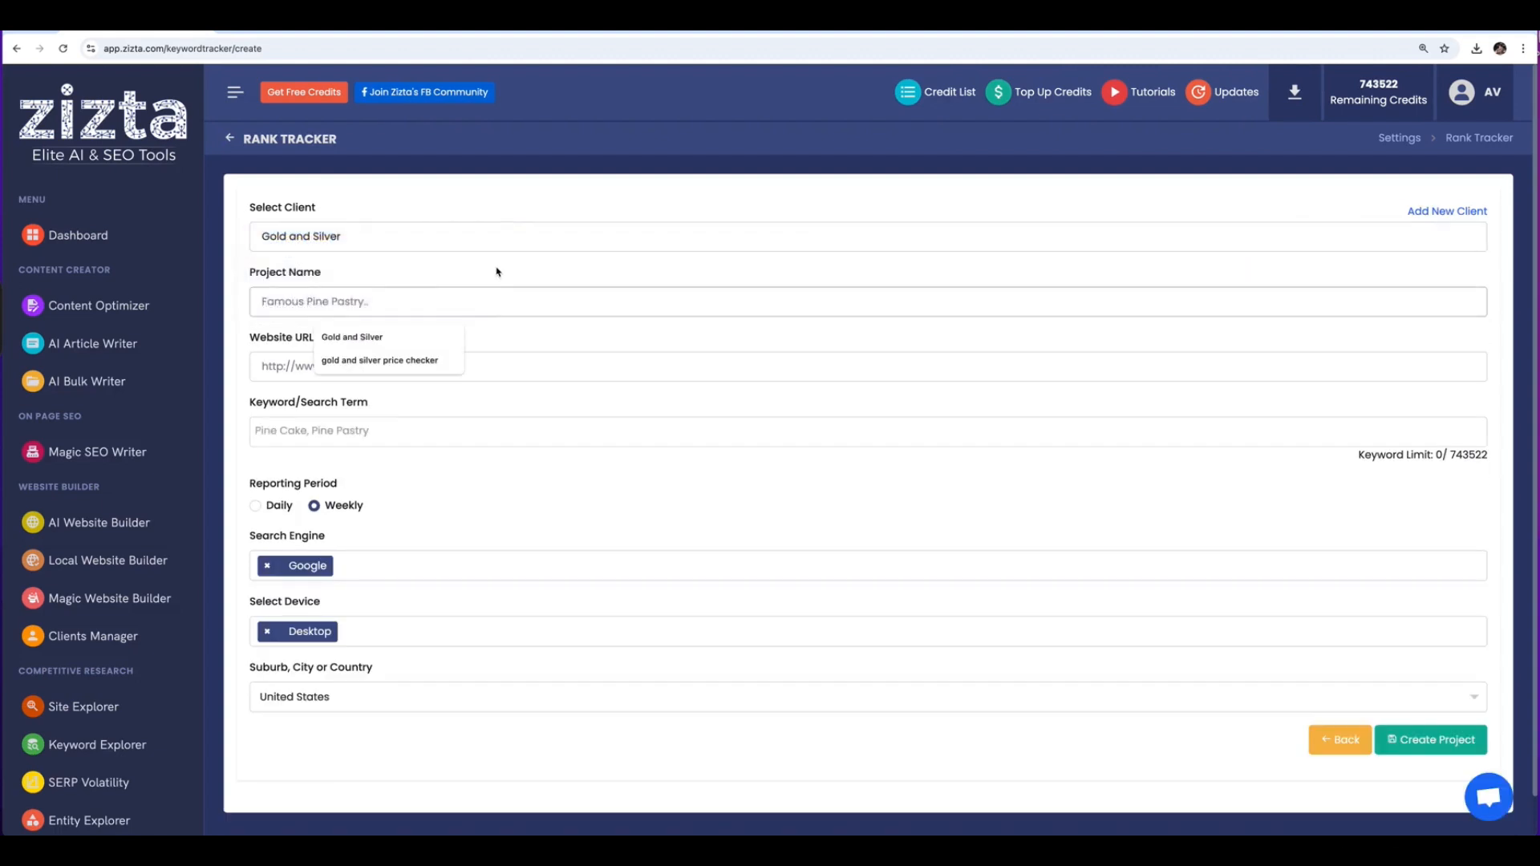
{"action": "left_click", "coordinate": [430, 361]}
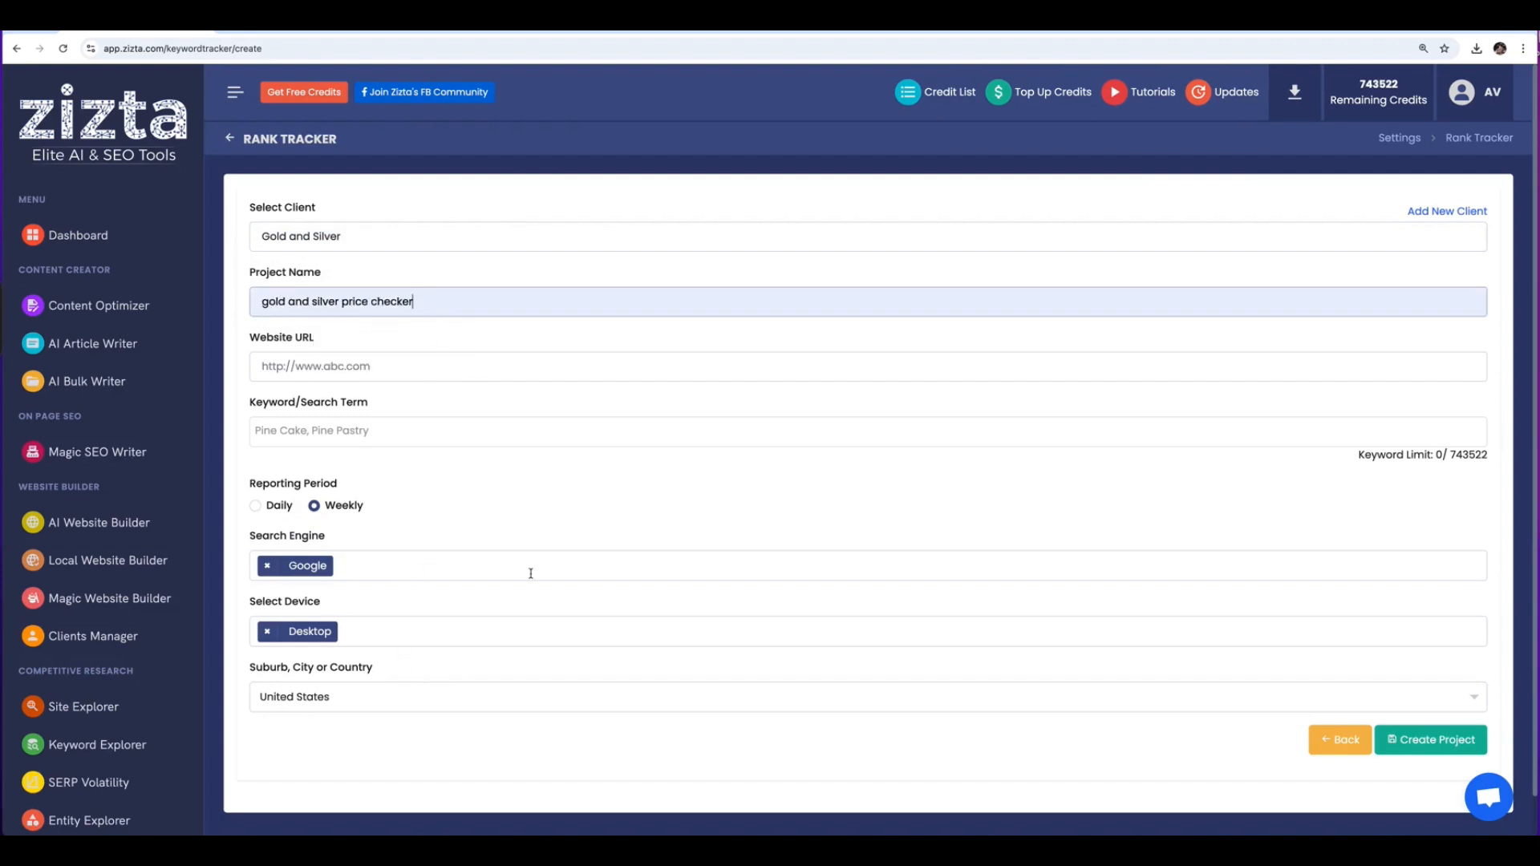
{"action": "left_click", "coordinate": [396, 698]}
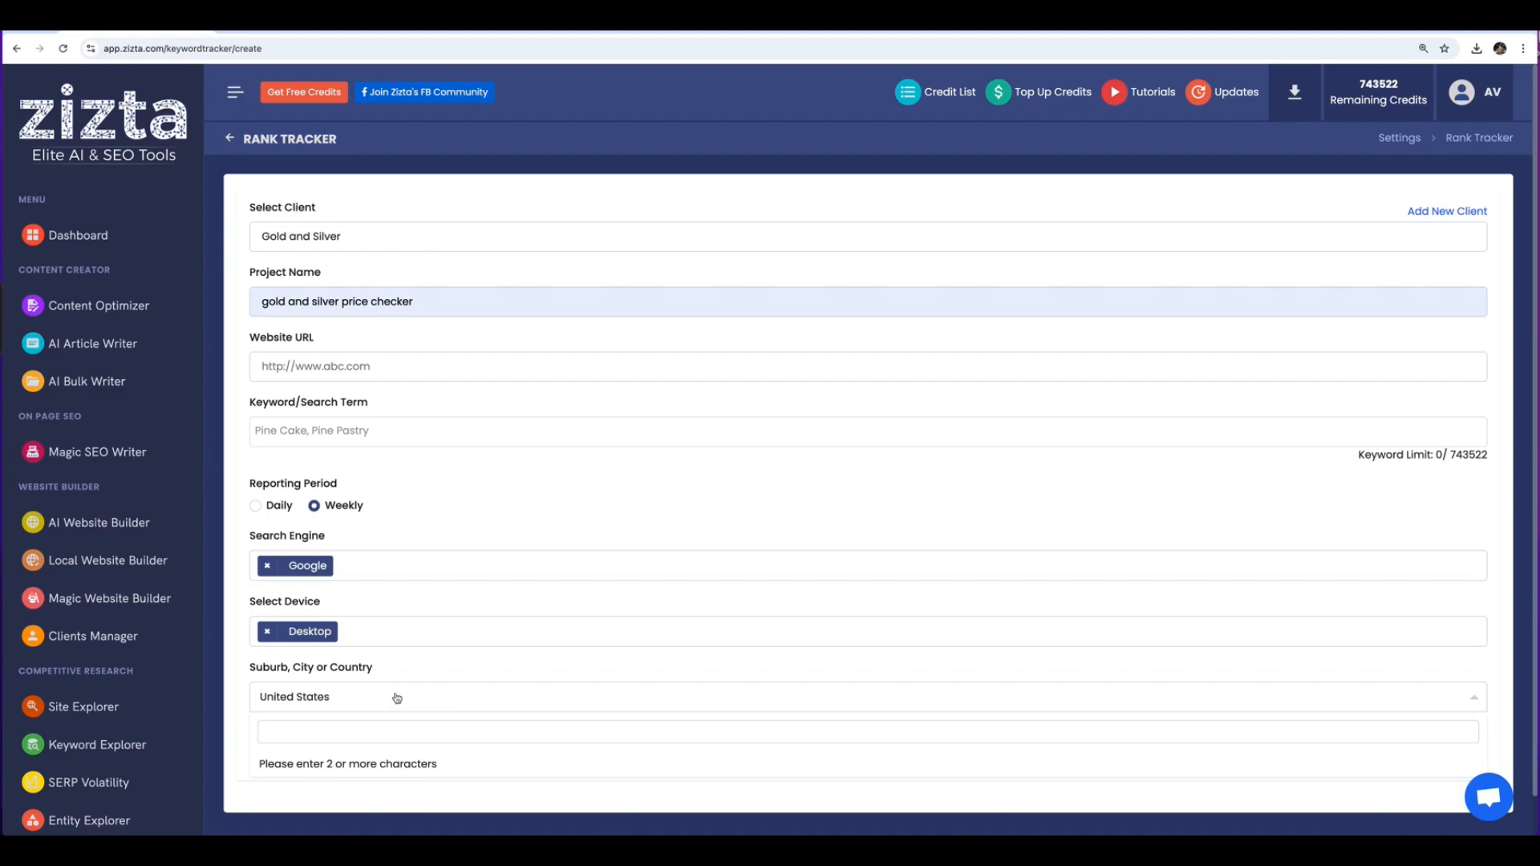
{"action": "left_click", "coordinate": [532, 512]}
{"action": "left_click", "coordinate": [463, 309]}
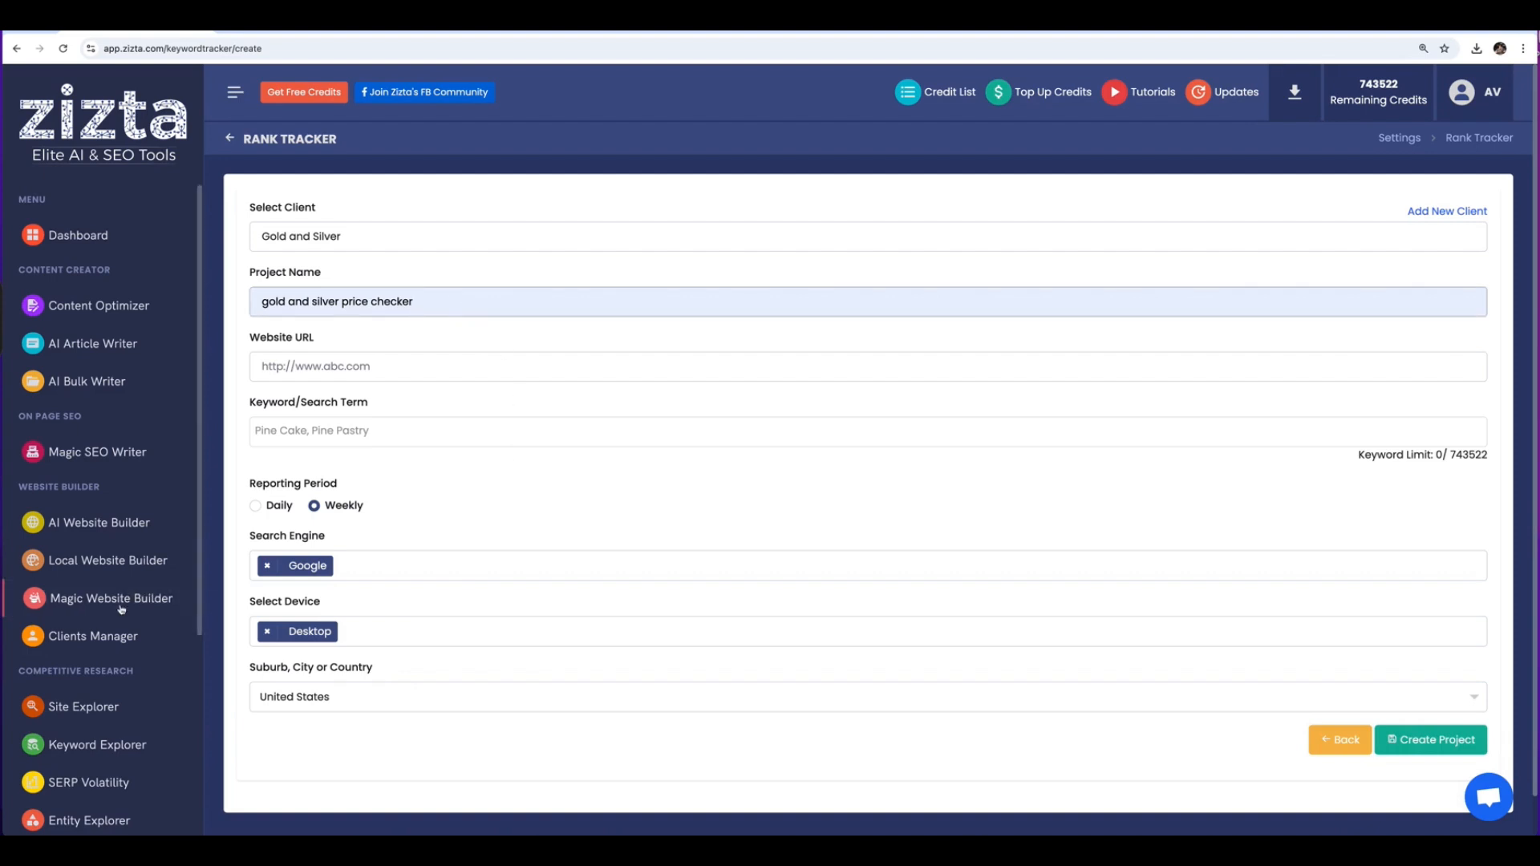
{"action": "scroll", "coordinate": [120, 577], "scroll_direction": "down", "scroll_amount": 4}
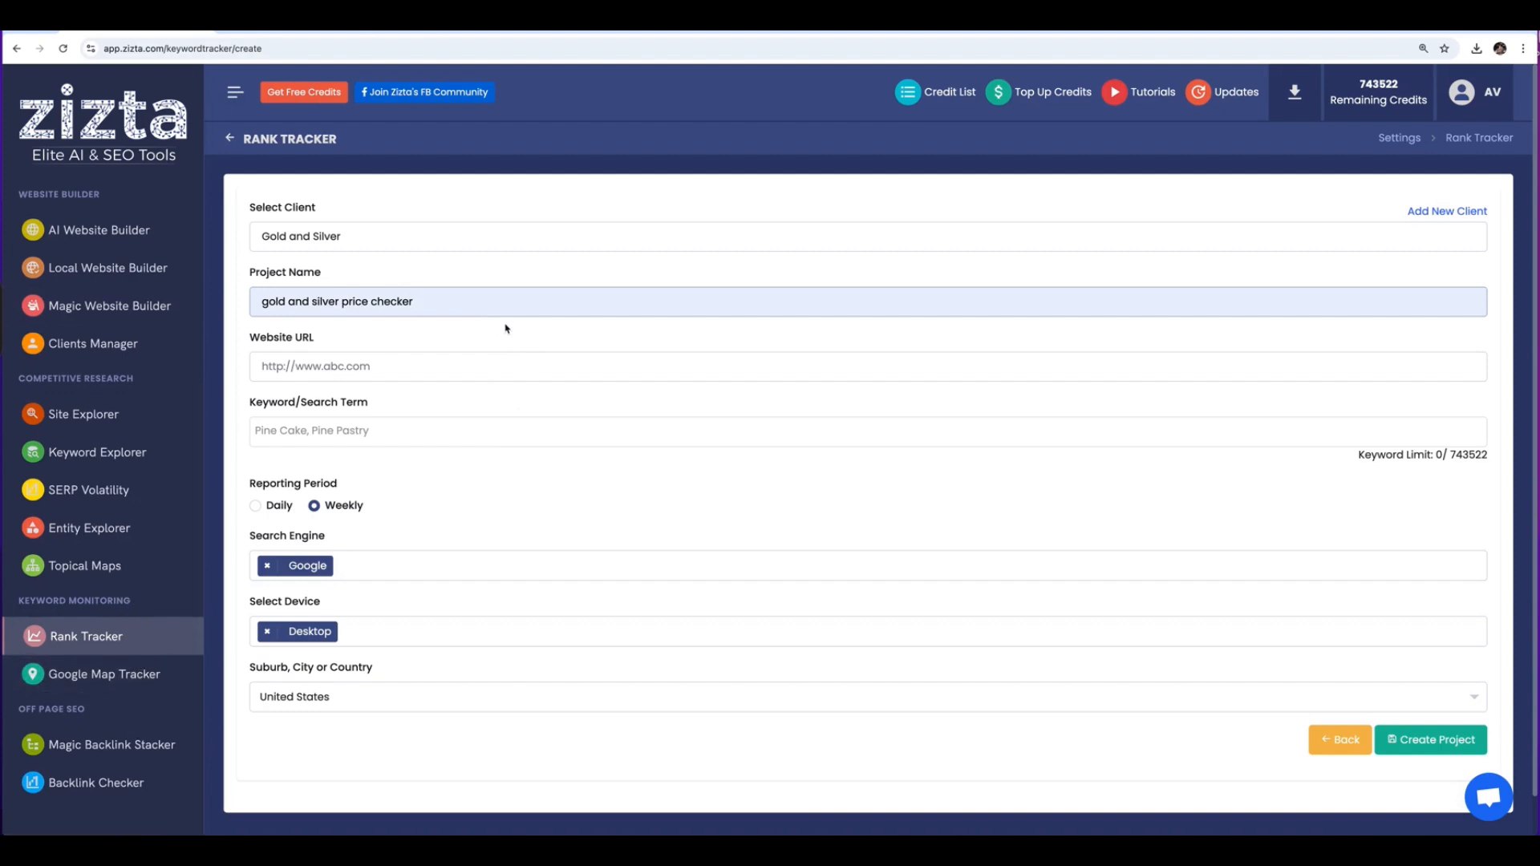
Step: Try appending a city in parentheses, Houston or Austin, to the end of the project name
{"action": "left_click", "coordinate": [592, 313]}
{"action": "type", "text": "(houst"}
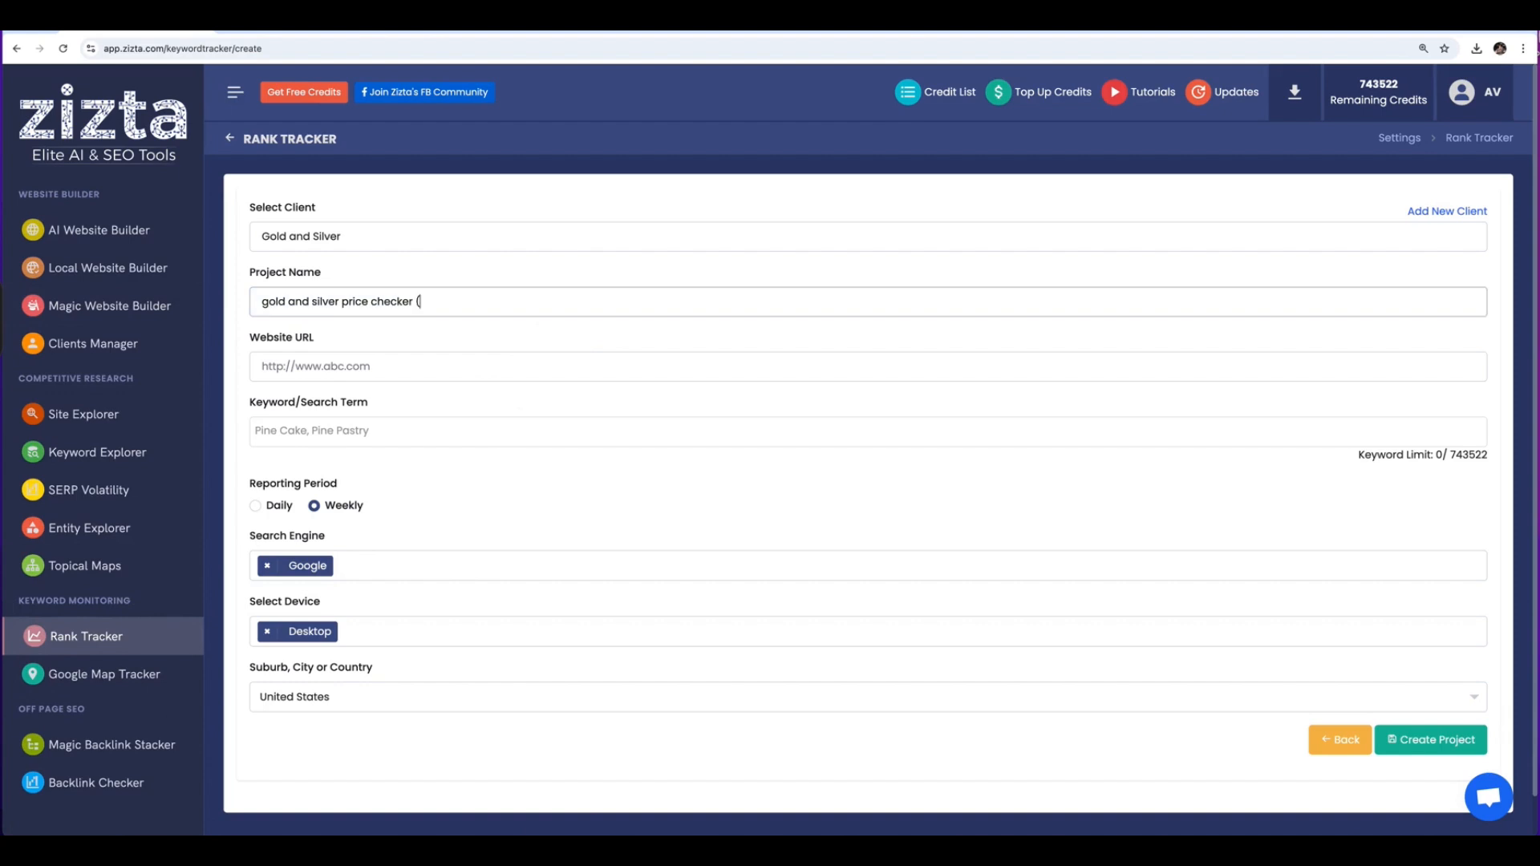
{"action": "key", "text": "BackSpace"}
{"action": "key", "text": "BackSpace"}
{"action": "key", "text": "BackSpace"}
{"action": "key", "text": "BackSpace"}
{"action": "key", "text": "BackSpace"}
{"action": "type", "text": "Houston)"}
{"action": "key", "text": "BackSpace"}
{"action": "key", "text": "BackSpace"}
{"action": "key", "text": "BackSpace"}
{"action": "key", "text": "BackSpace"}
{"action": "key", "text": "BackSpace"}
{"action": "key", "text": "BackSpace"}
{"action": "key", "text": "BackSpace"}
{"action": "key", "text": "BackSpace"}
{"action": "type", "text": "Austin"}
{"action": "key", "text": "BackSpace"}
{"action": "key", "text": "BackSpace"}
{"action": "key", "text": "BackSpace"}
{"action": "key", "text": "BackSpace"}
{"action": "key", "text": "BackSpace"}
{"action": "key", "text": "BackSpace"}
{"action": "key", "text": "BackSpace"}
Step: Fill in the website URL with the previously used goldandsilver address
{"action": "left_click", "coordinate": [401, 370]}
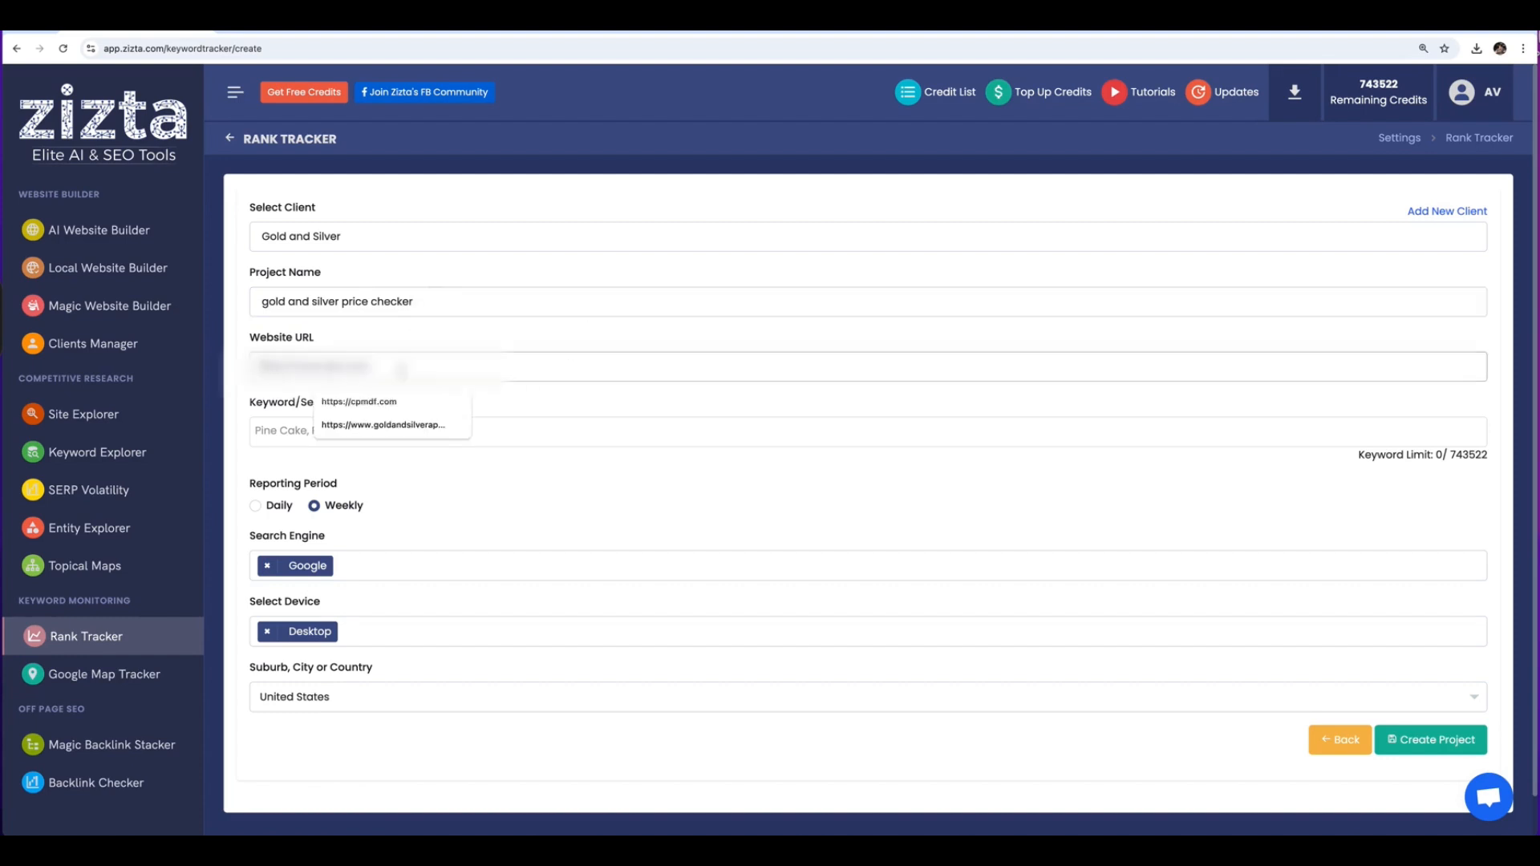
{"action": "left_click", "coordinate": [401, 426]}
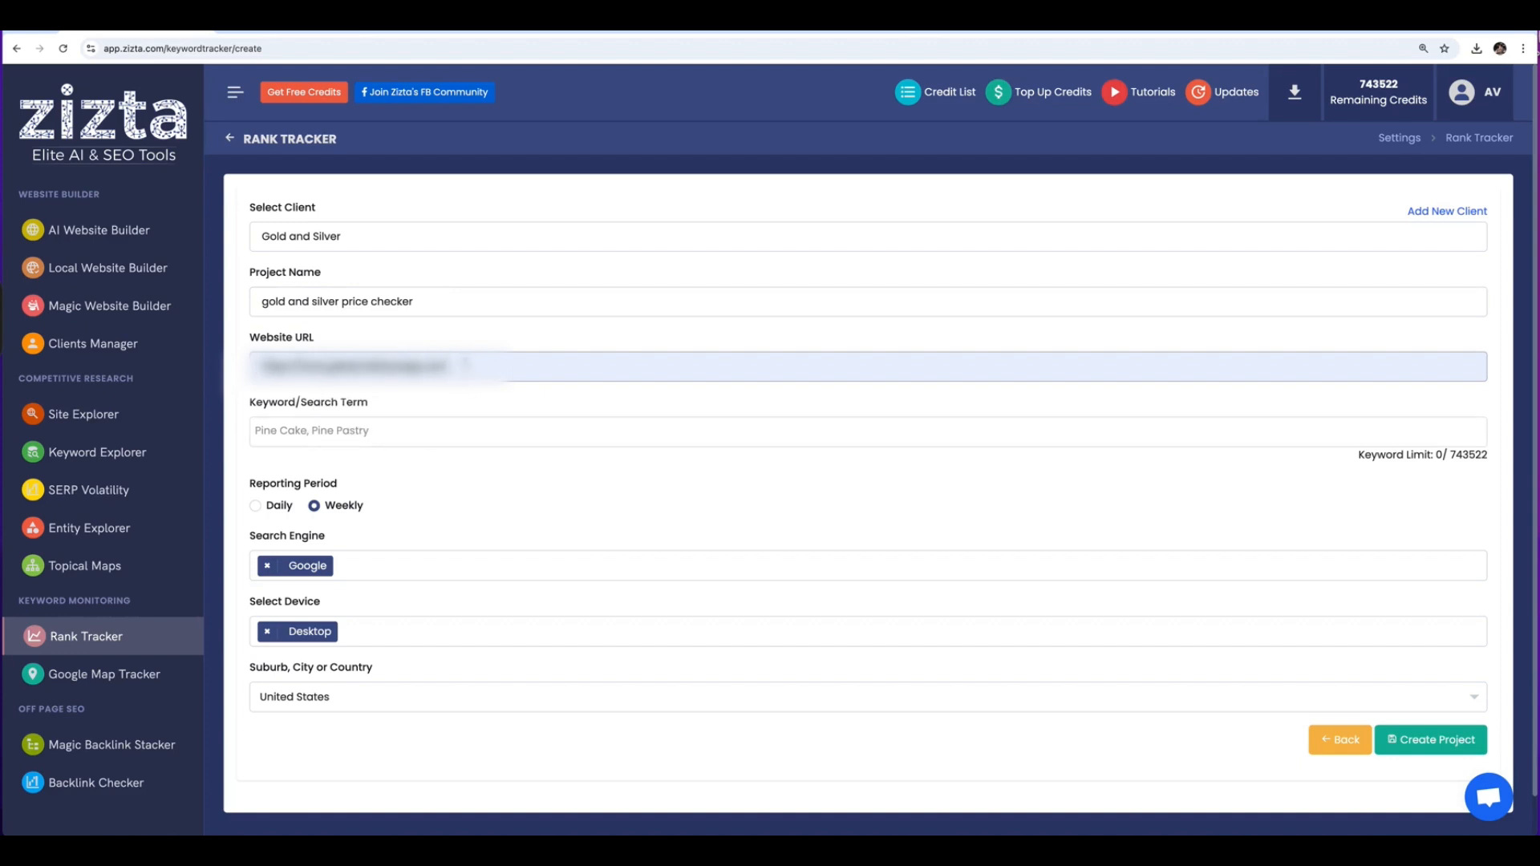
{"action": "left_click_drag", "start_coordinate": [260, 366], "coordinate": [299, 366]}
{"action": "left_click", "coordinate": [508, 405]}
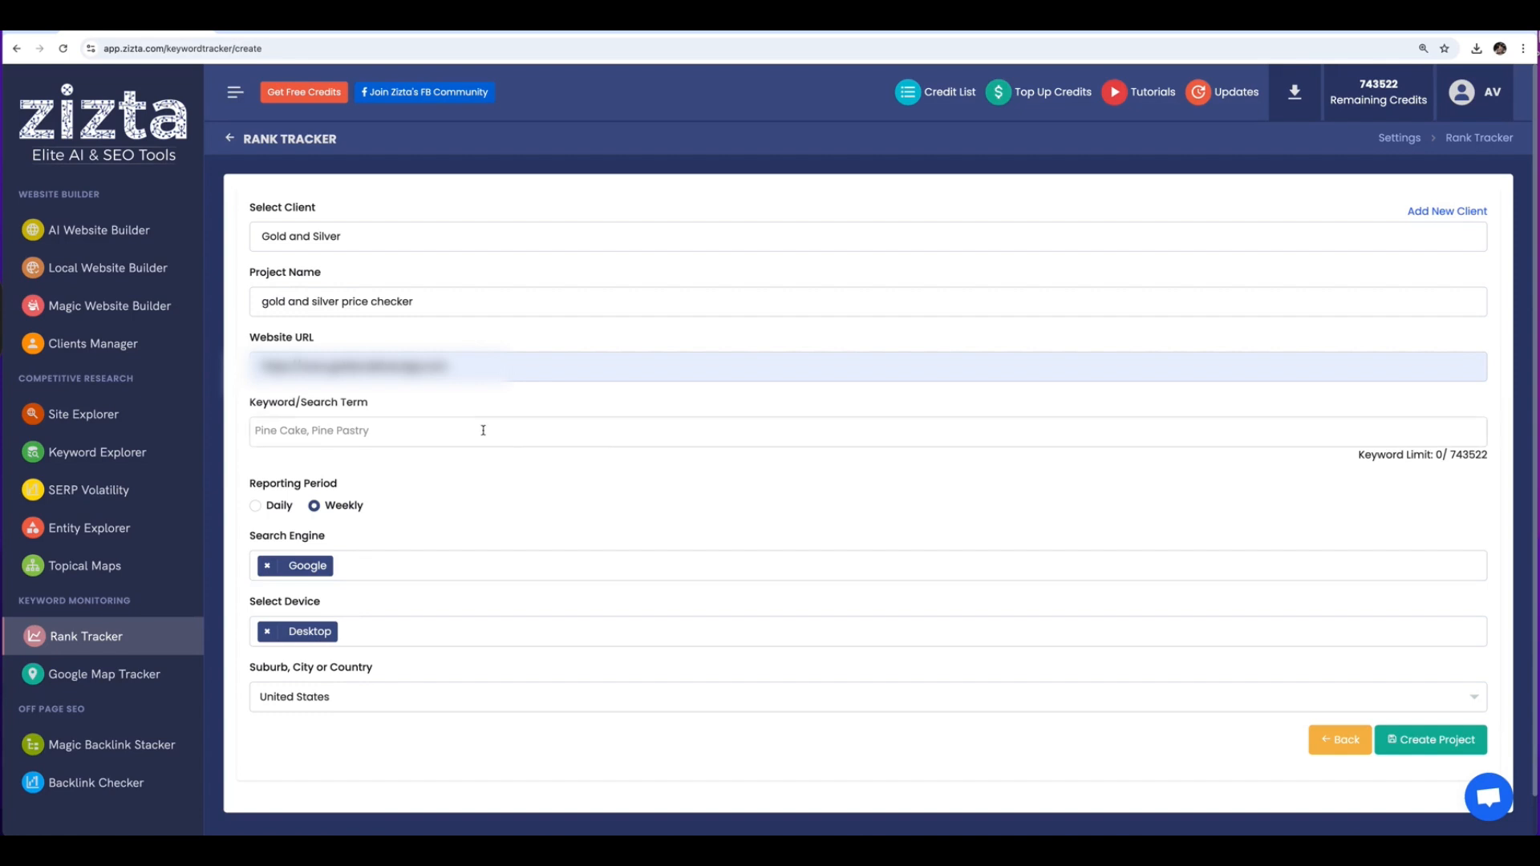
Step: Add the keywords "gold and silver price app" and "gold and silver price checker" as search terms
{"action": "left_click", "coordinate": [482, 430]}
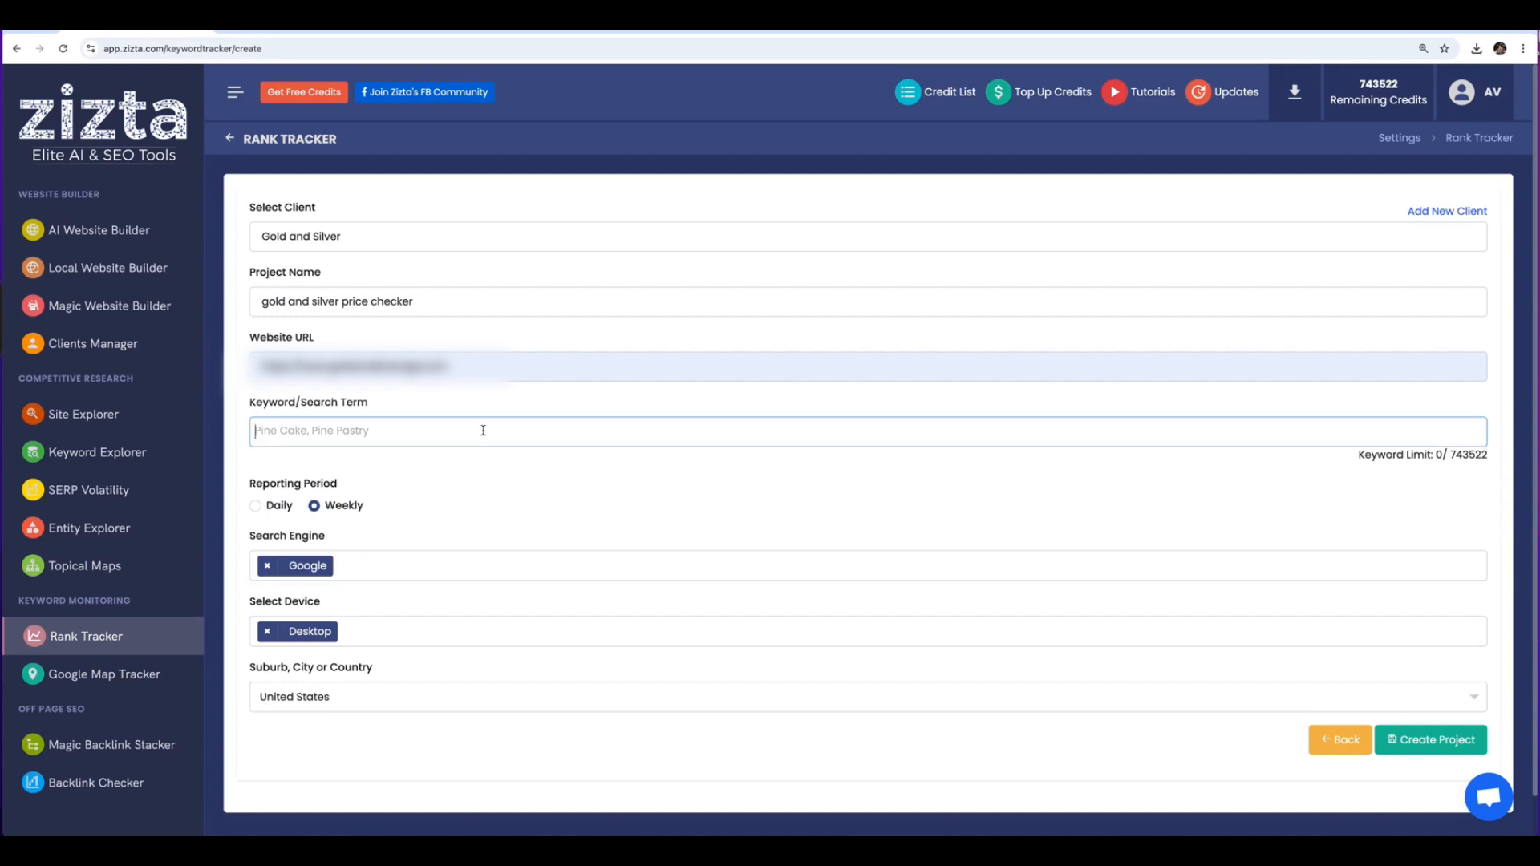
{"action": "type", "text": "gold and silver price app"}
{"action": "key", "text": "Return"}
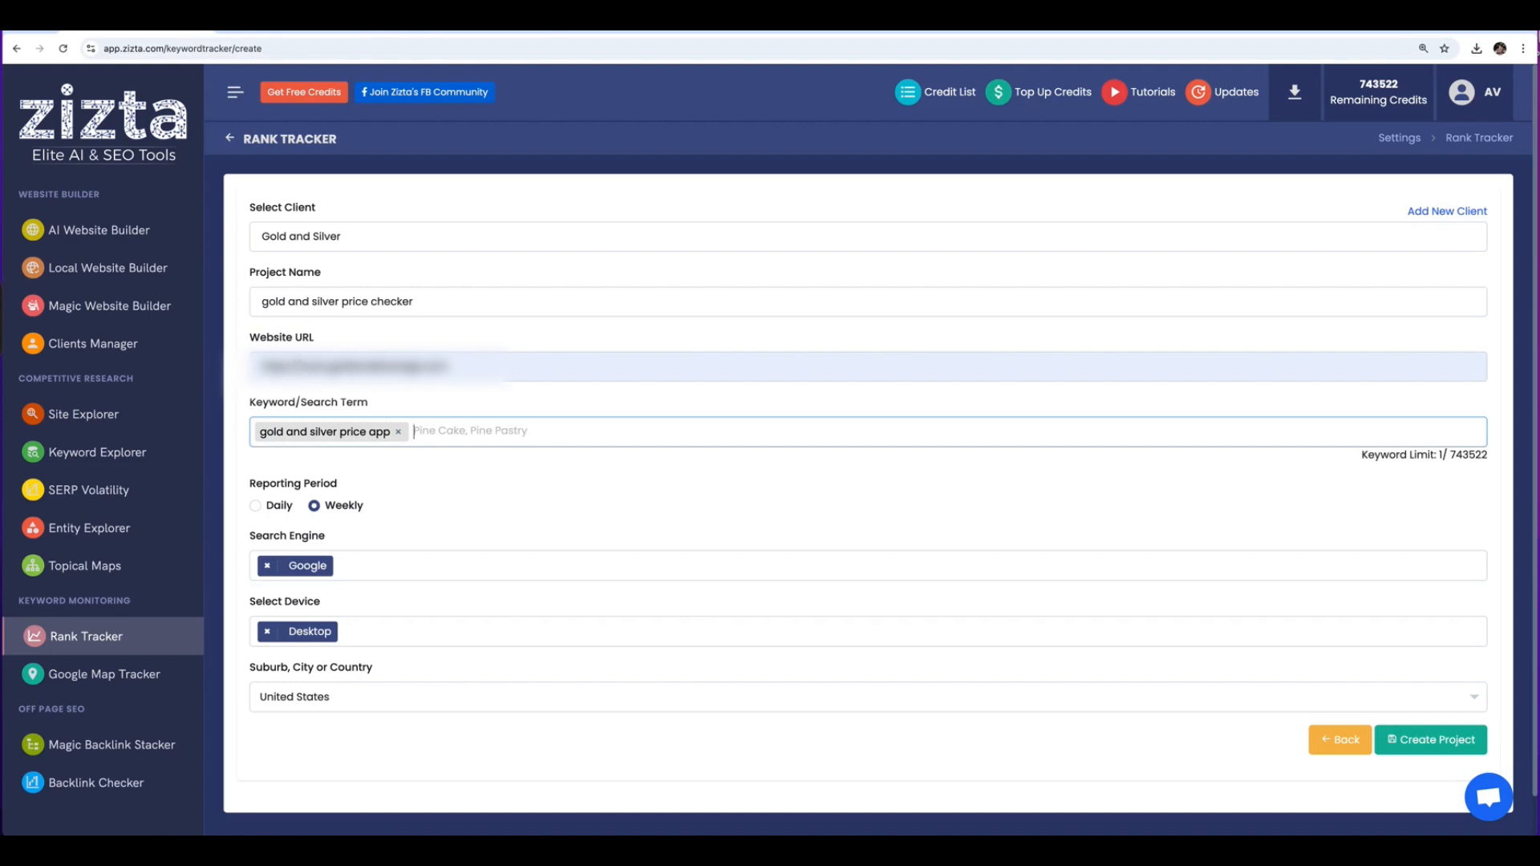
{"action": "type", "text": "gold and silver price checker"}
{"action": "key", "text": "Return"}
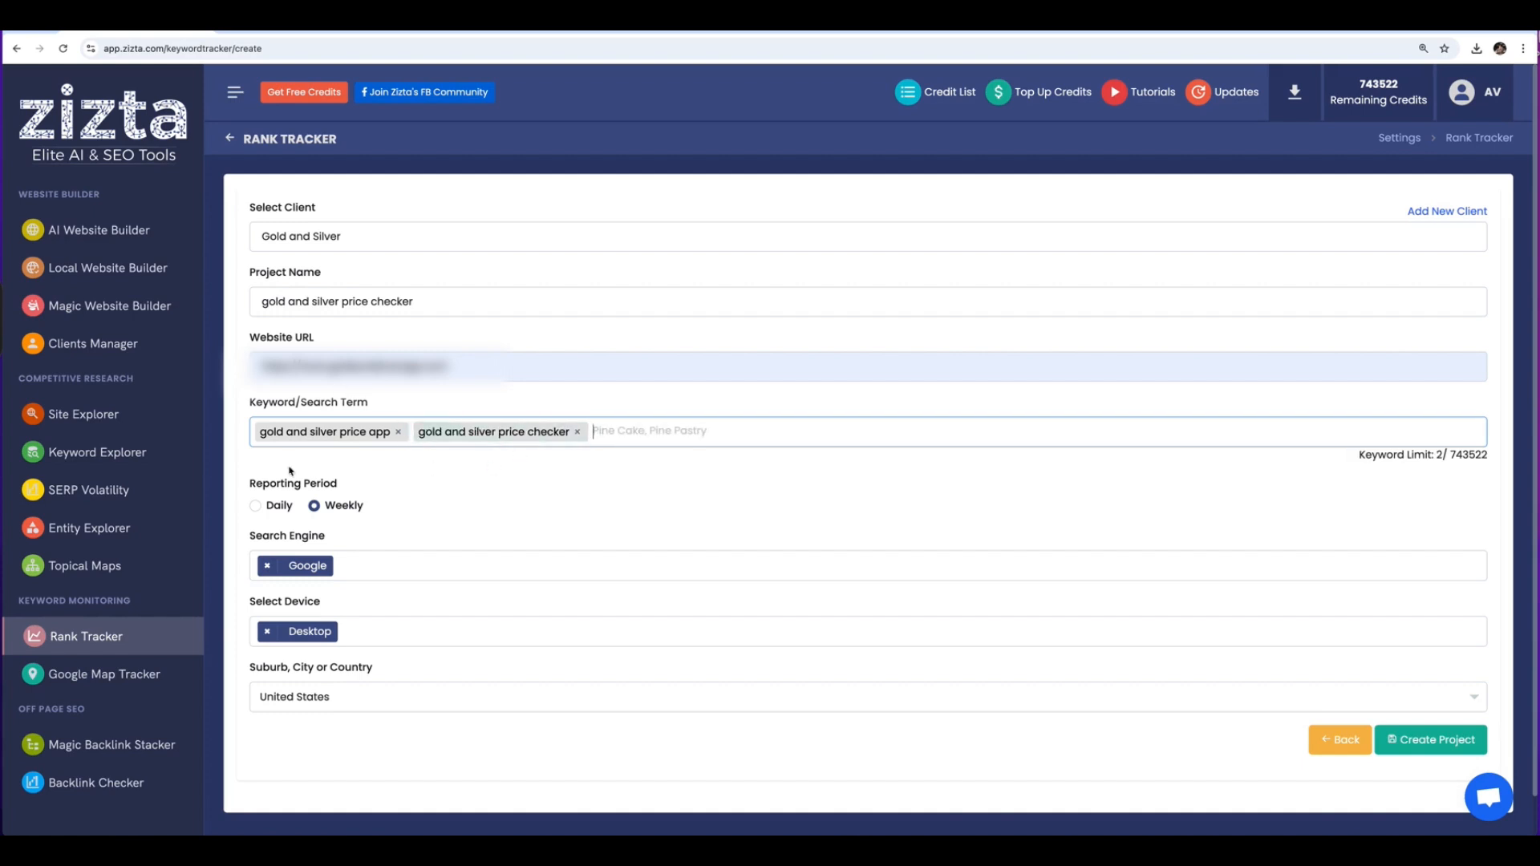
Step: Set the reporting period to Daily and extend the tracking to Bing and Mobile
{"action": "left_click", "coordinate": [256, 507]}
{"action": "left_click", "coordinate": [523, 576]}
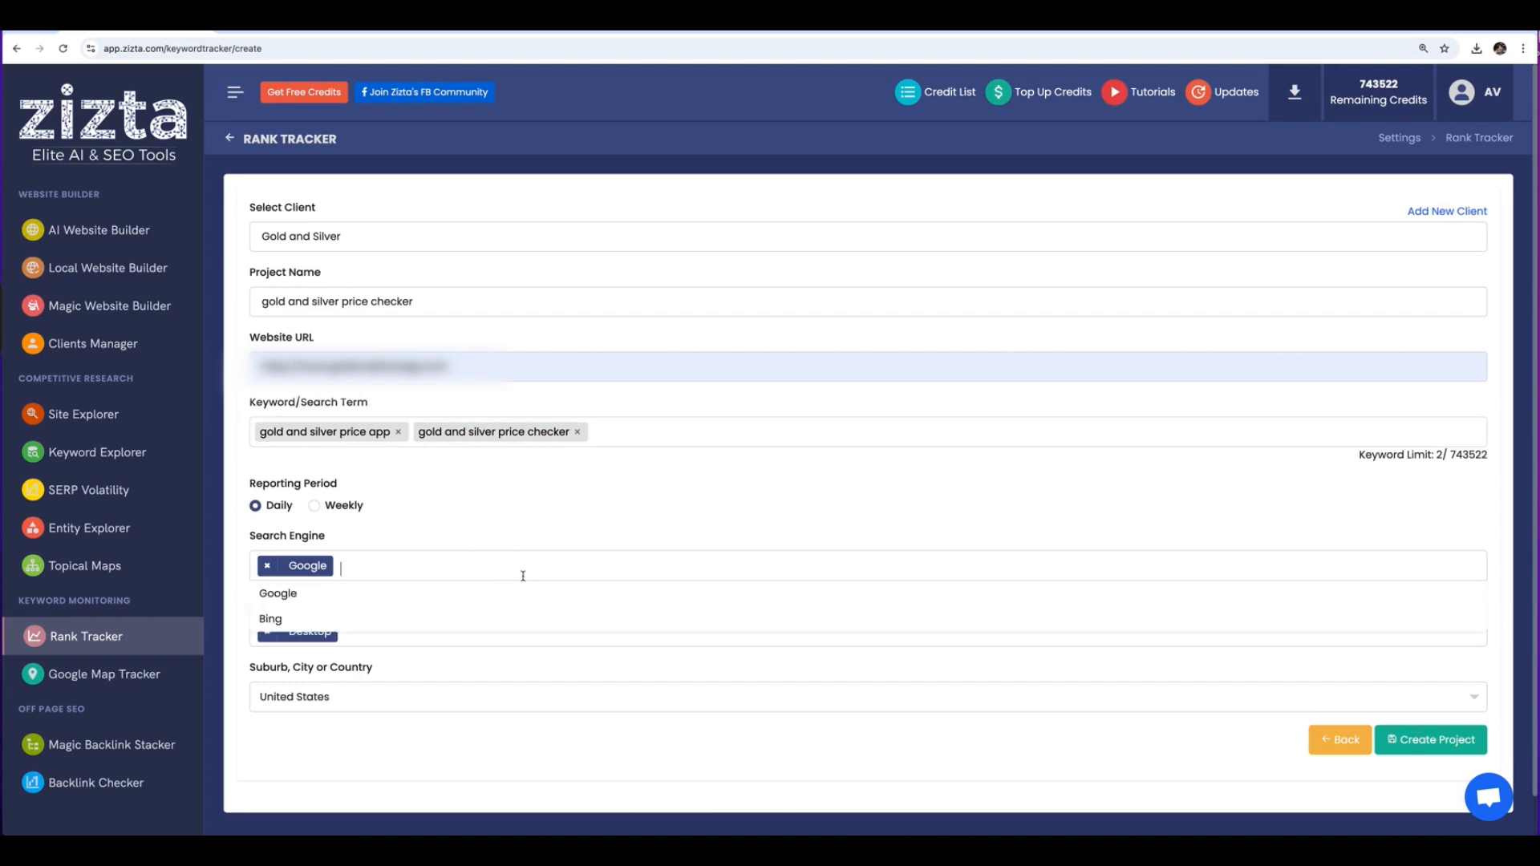
{"action": "left_click", "coordinate": [522, 619]}
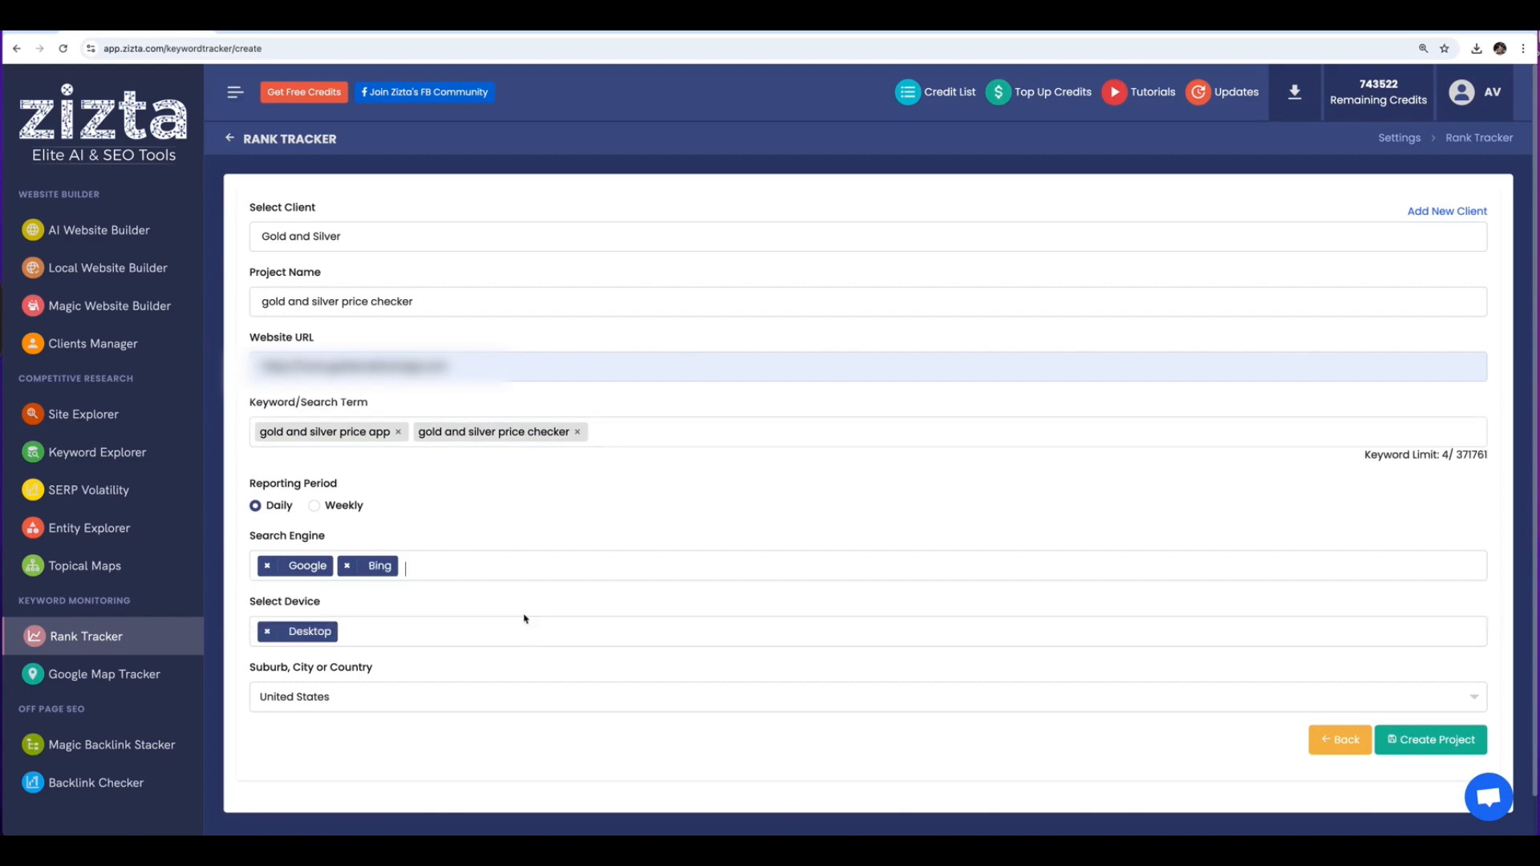
{"action": "left_click", "coordinate": [478, 622]}
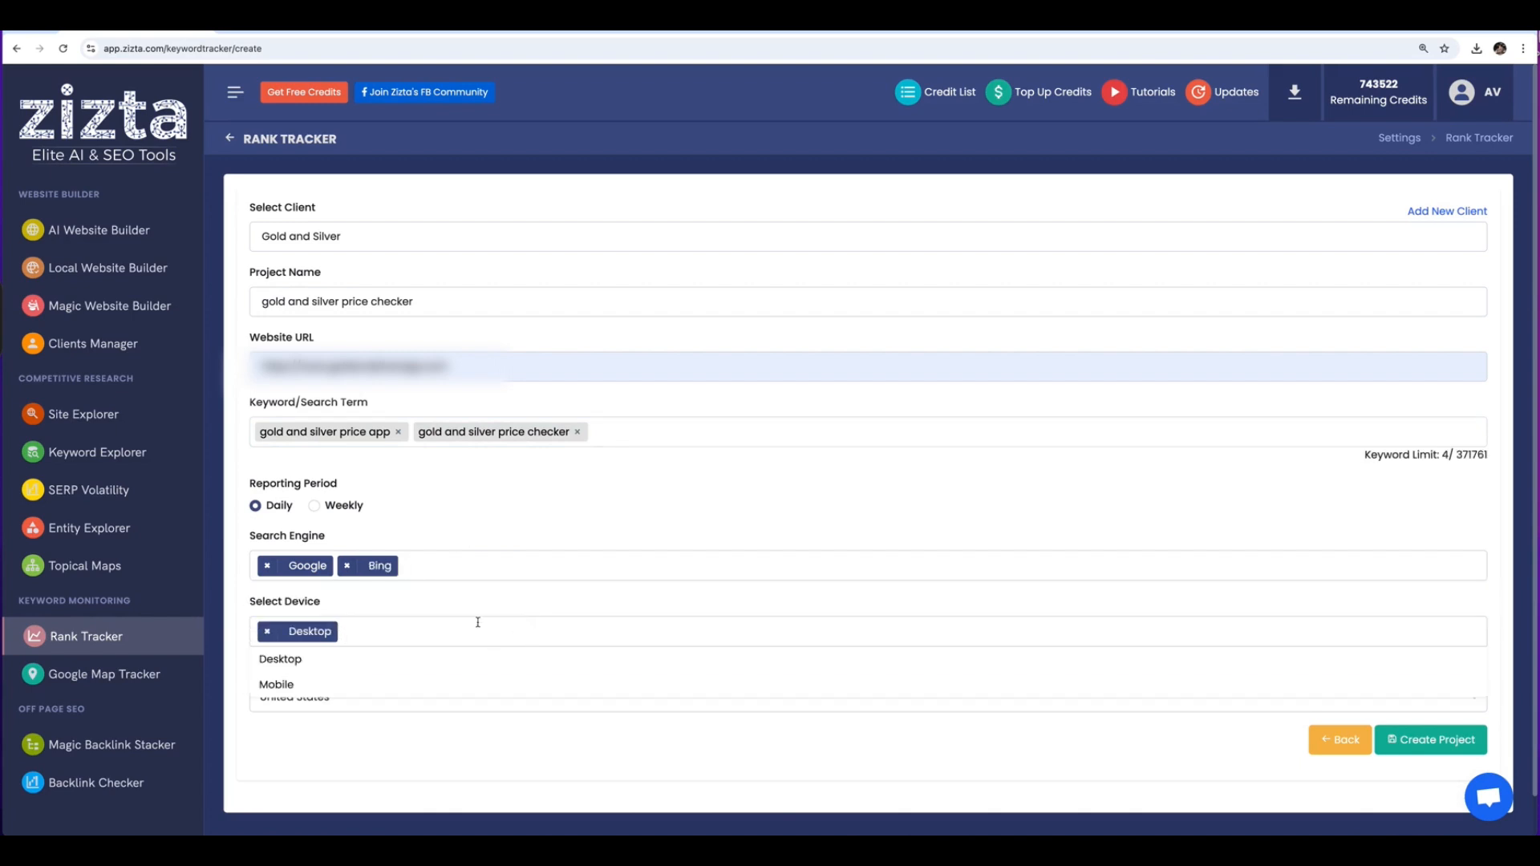
{"action": "left_click", "coordinate": [472, 695]}
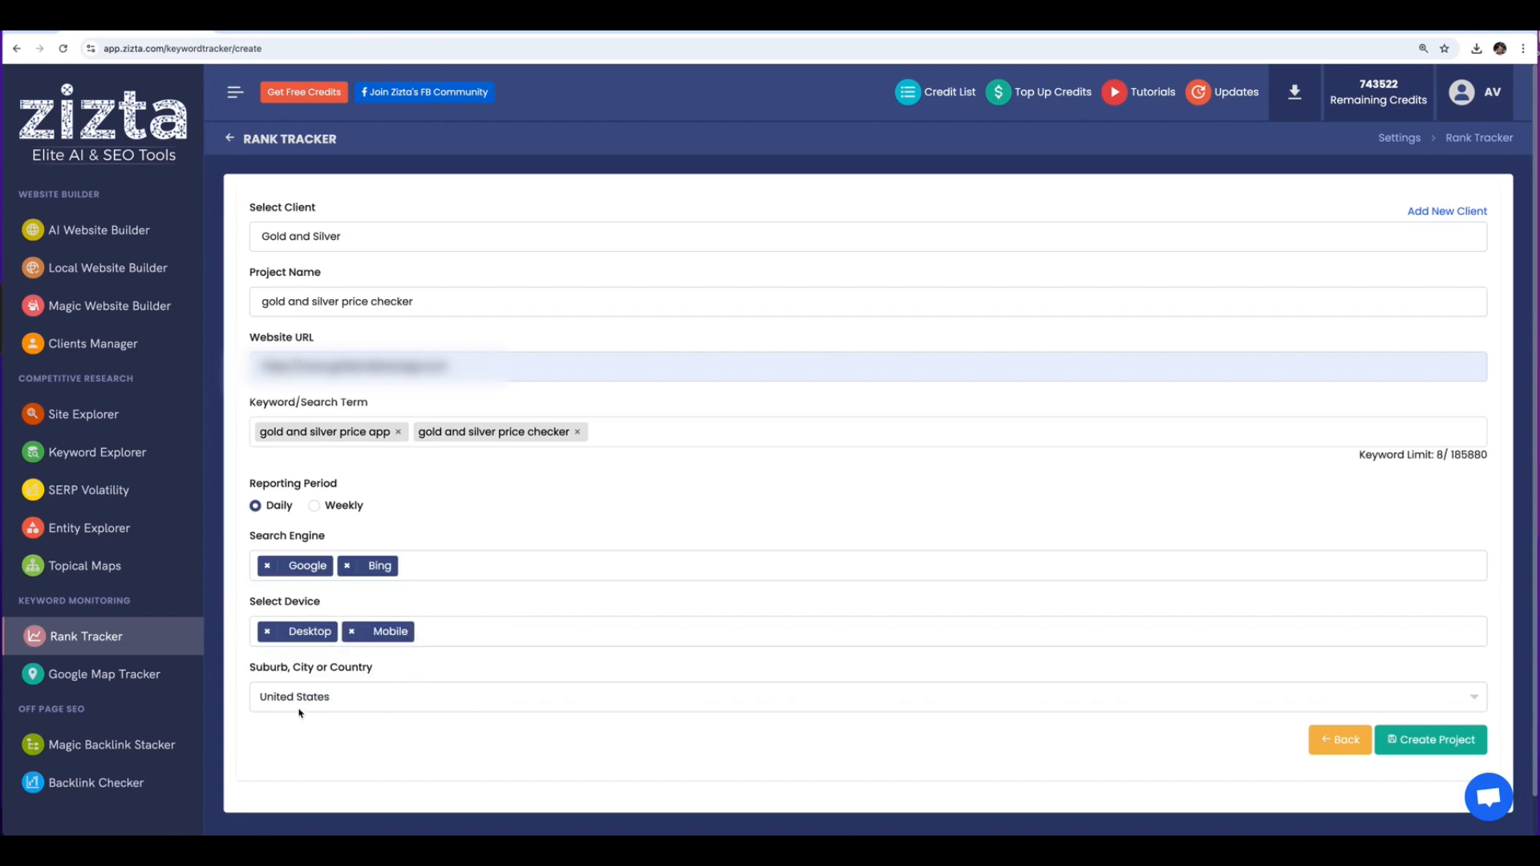
Step: Search the locations for Houston, choose a match as the tracking location, and create the project
{"action": "left_click", "coordinate": [324, 705]}
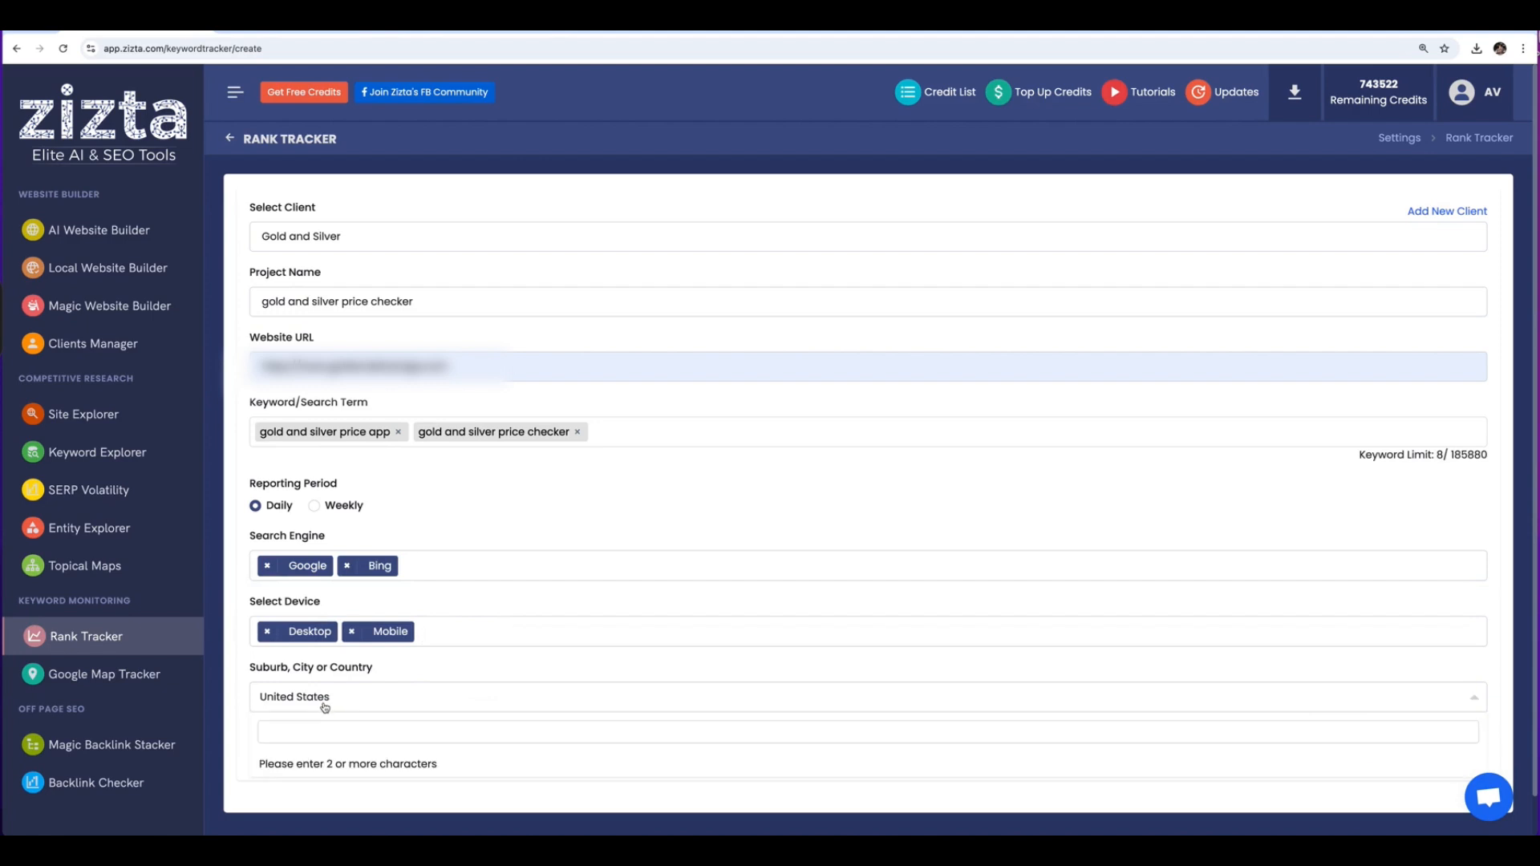
{"action": "scroll", "coordinate": [328, 696], "scroll_direction": "down", "scroll_amount": 1}
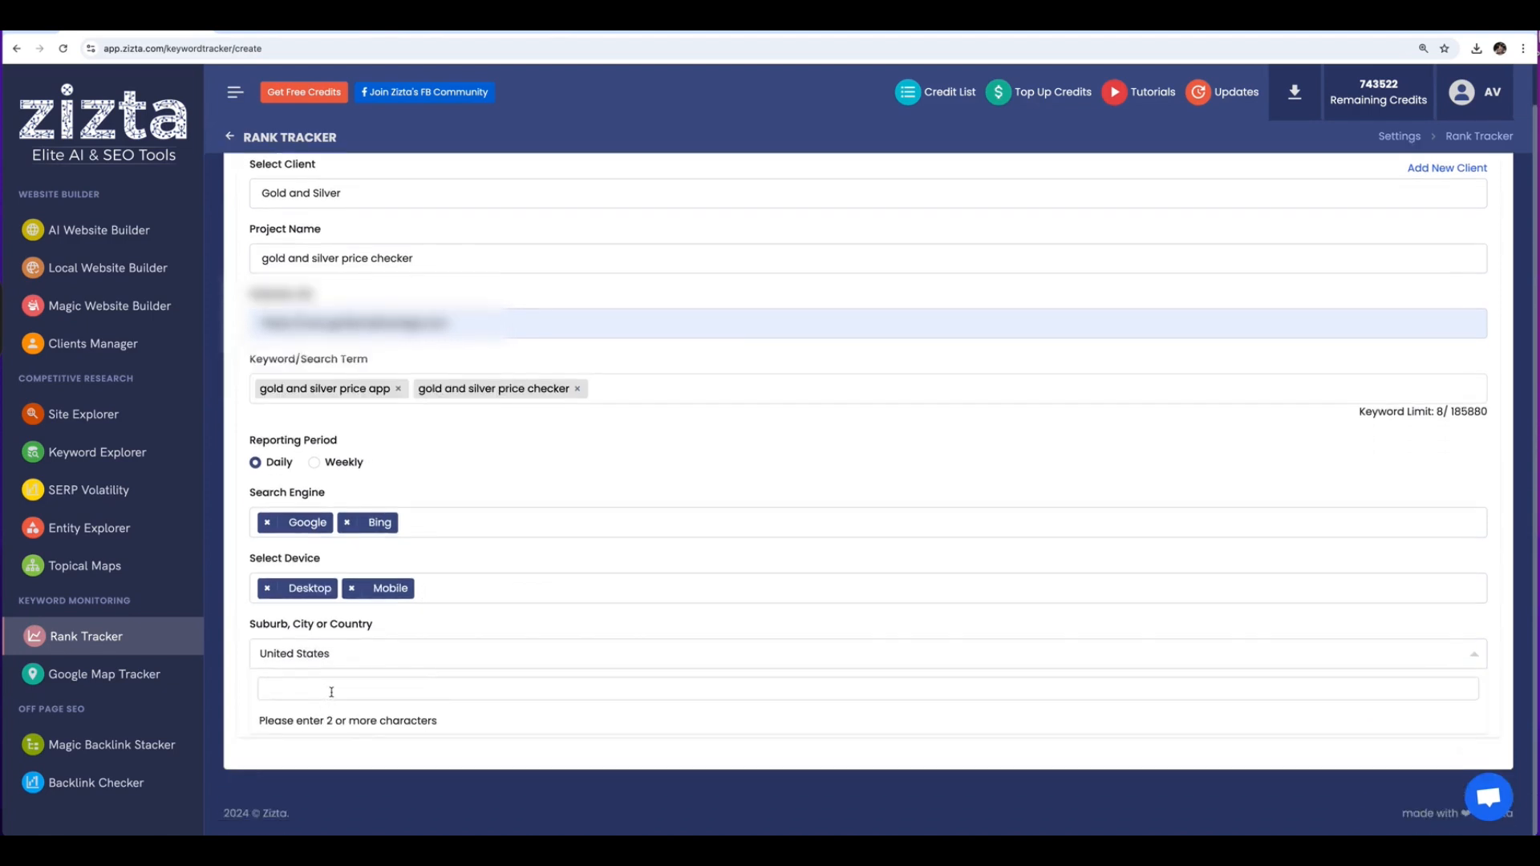
{"action": "type", "text": "Houston"}
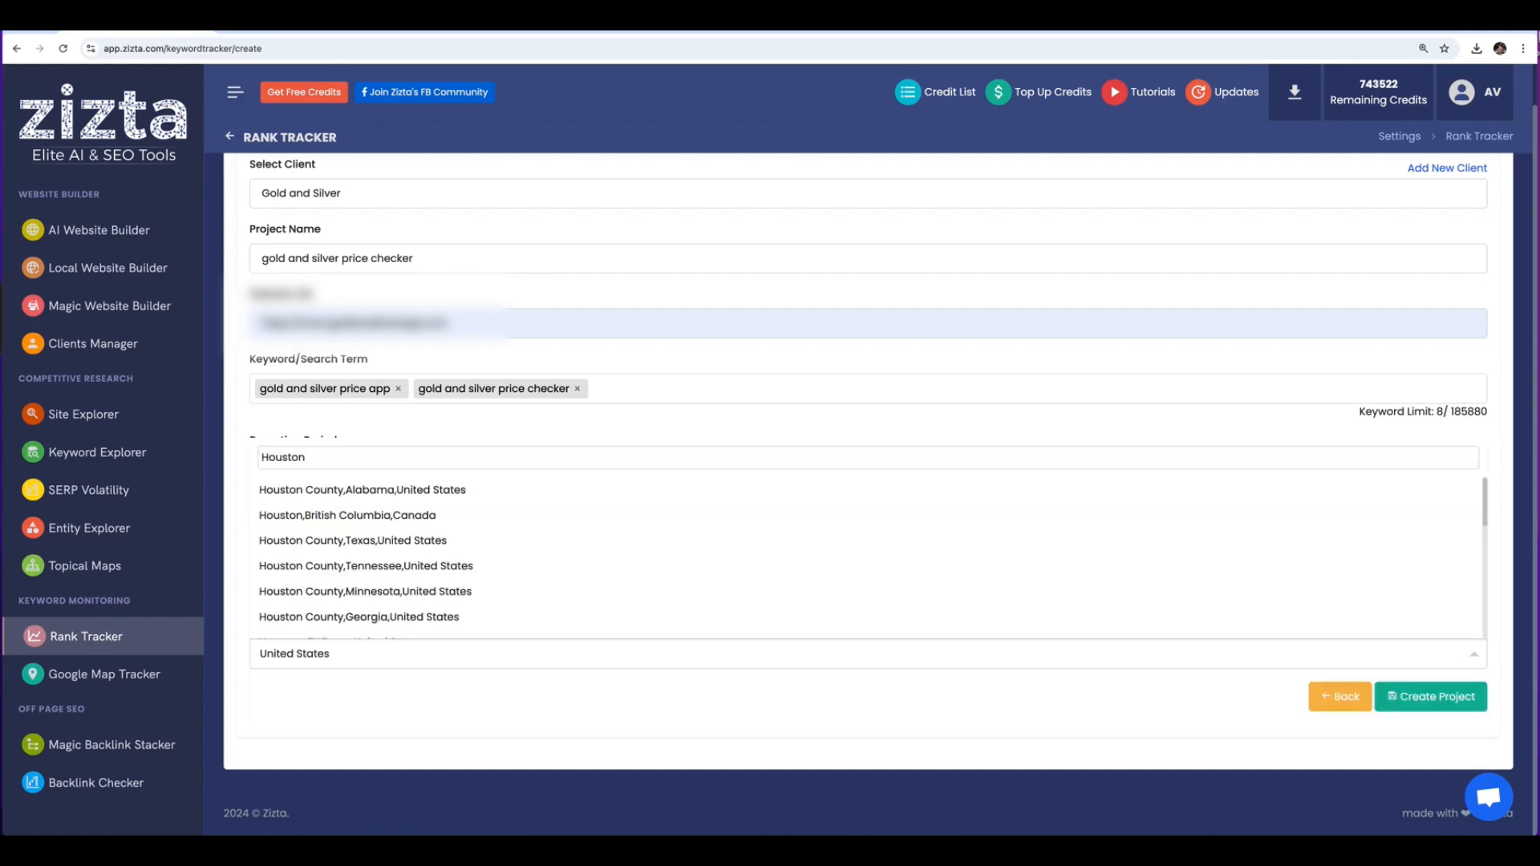
{"action": "type", "text": ","}
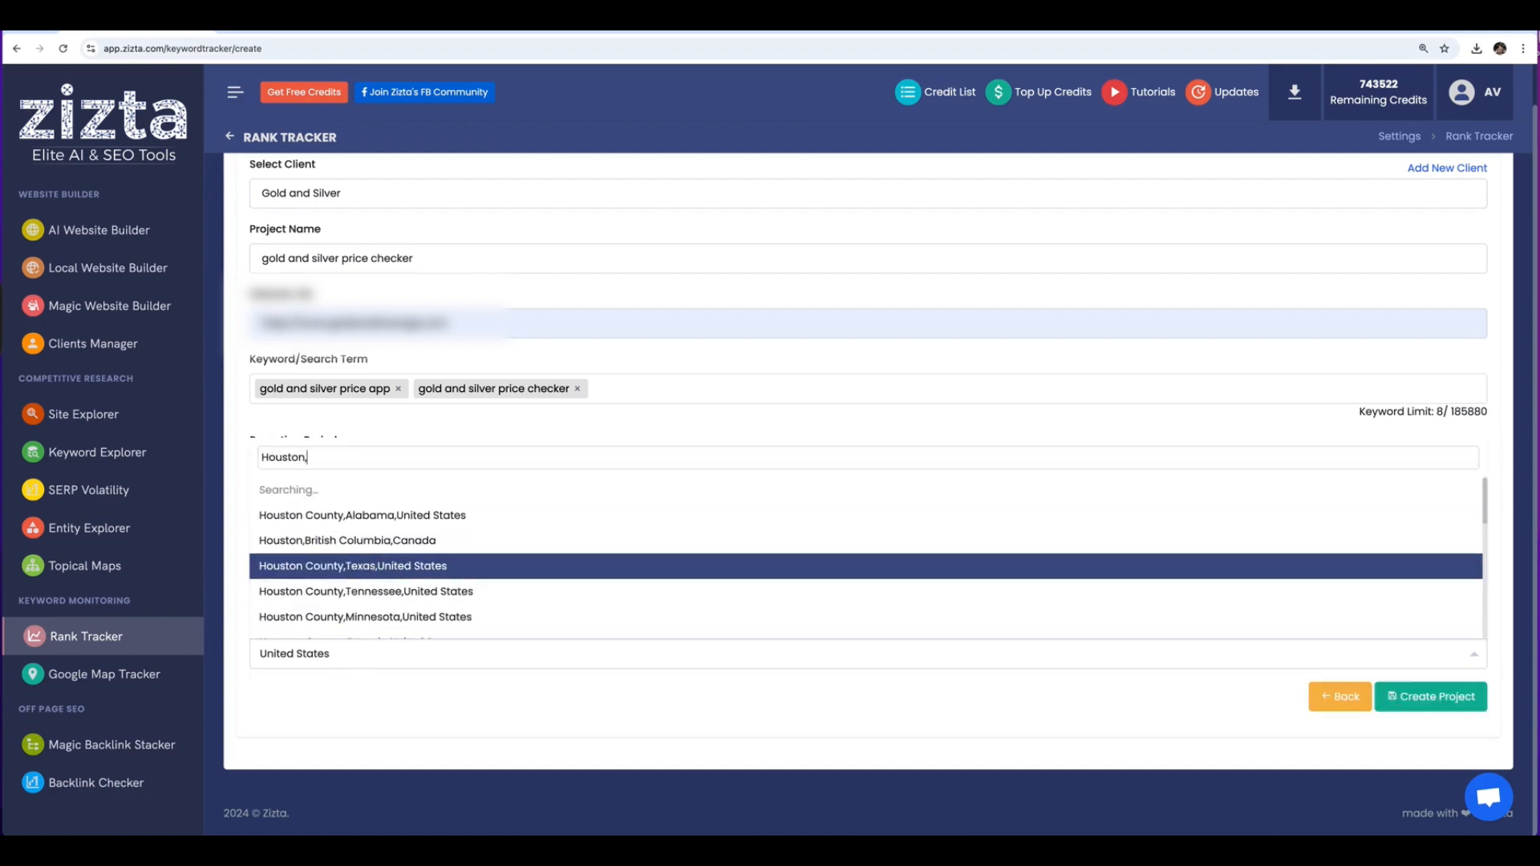
{"action": "left_click", "coordinate": [369, 490]}
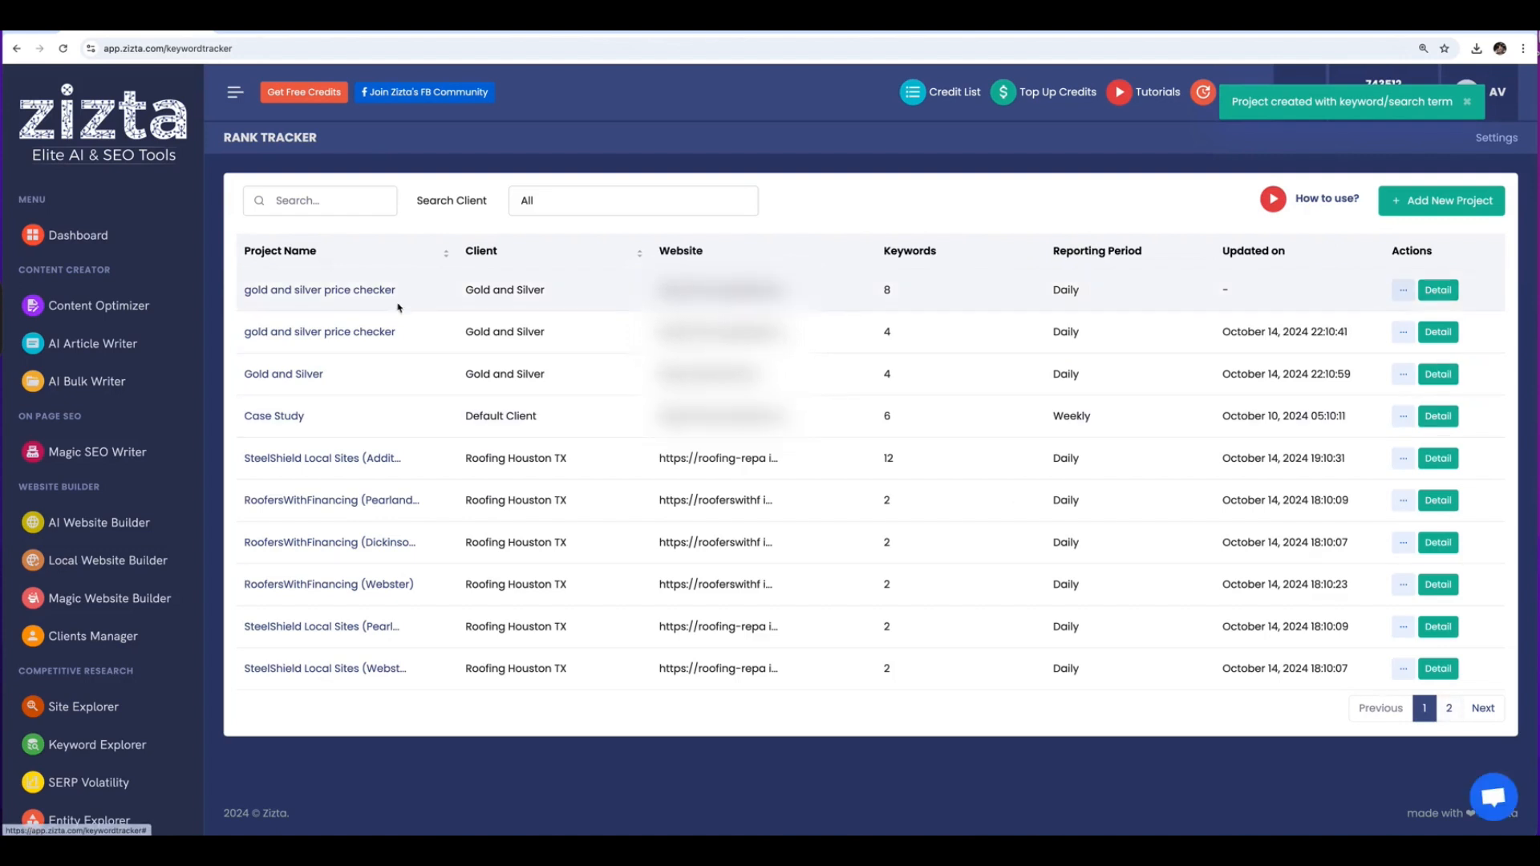
Step: Open the newly created gold and silver price checker project and refresh its dashboard to examine the keyword rankings
{"action": "left_click", "coordinate": [328, 290]}
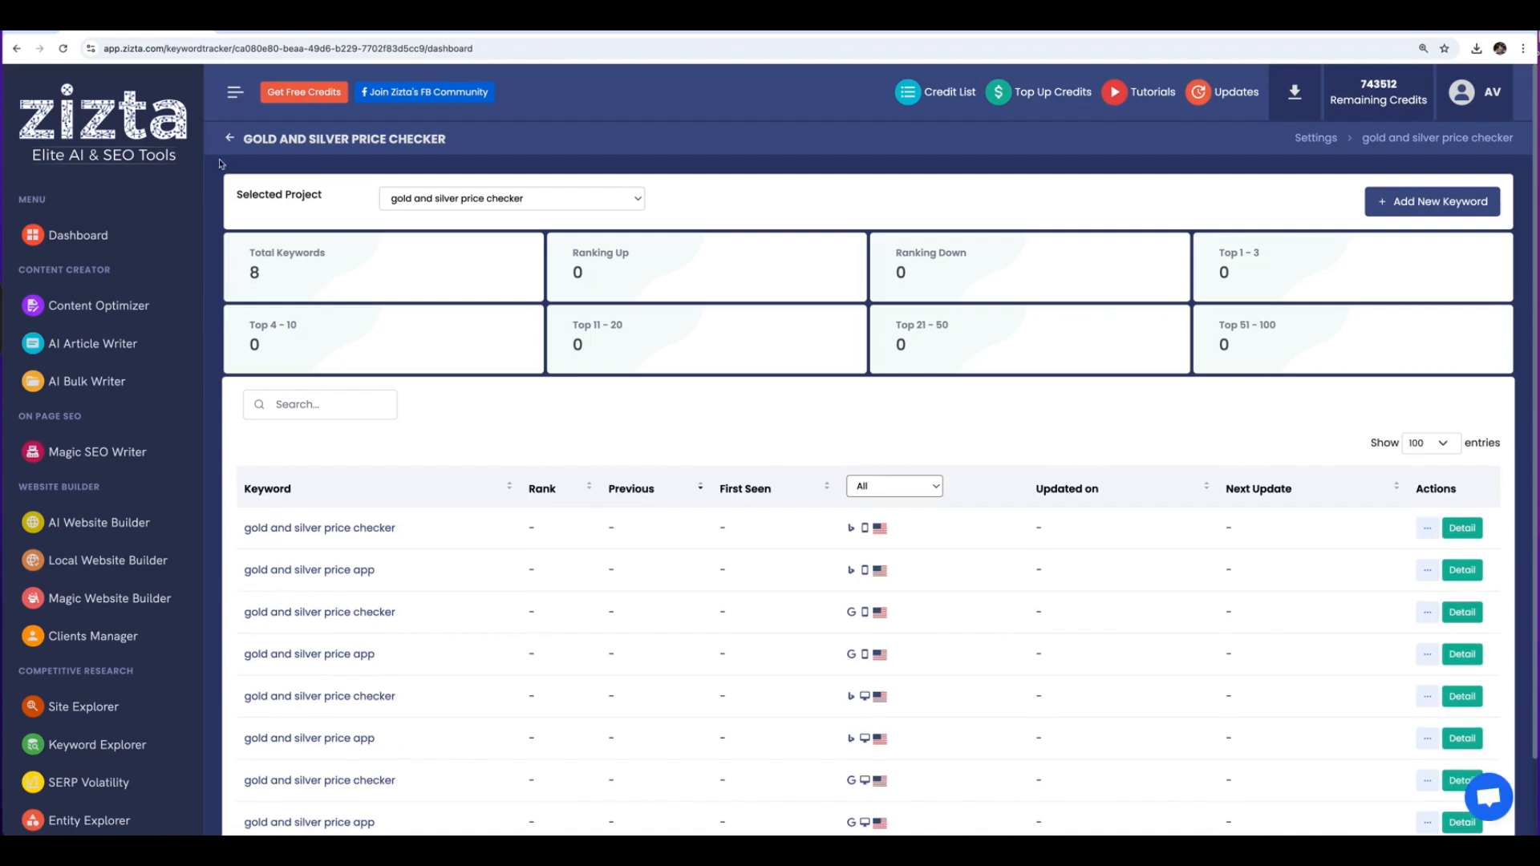
{"action": "left_click", "coordinate": [62, 49]}
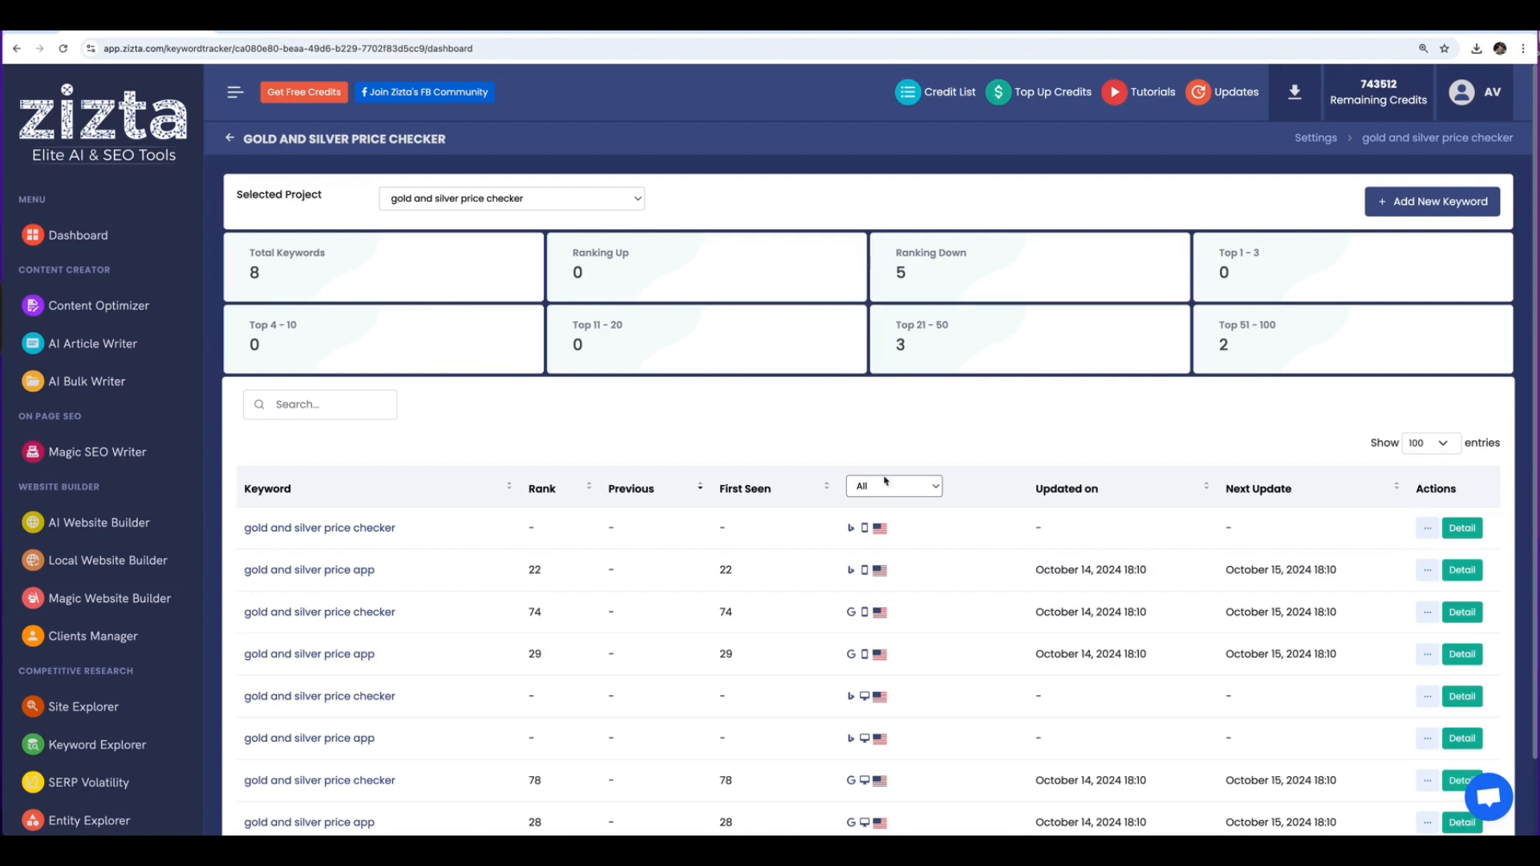
{"action": "left_click_drag", "start_coordinate": [1218, 256], "coordinate": [1254, 274]}
{"action": "left_click", "coordinate": [1254, 273]}
{"action": "left_click_drag", "start_coordinate": [591, 327], "coordinate": [672, 324]}
{"action": "left_click", "coordinate": [645, 376]}
{"action": "scroll", "coordinate": [1188, 506], "scroll_direction": "down", "scroll_amount": 1}
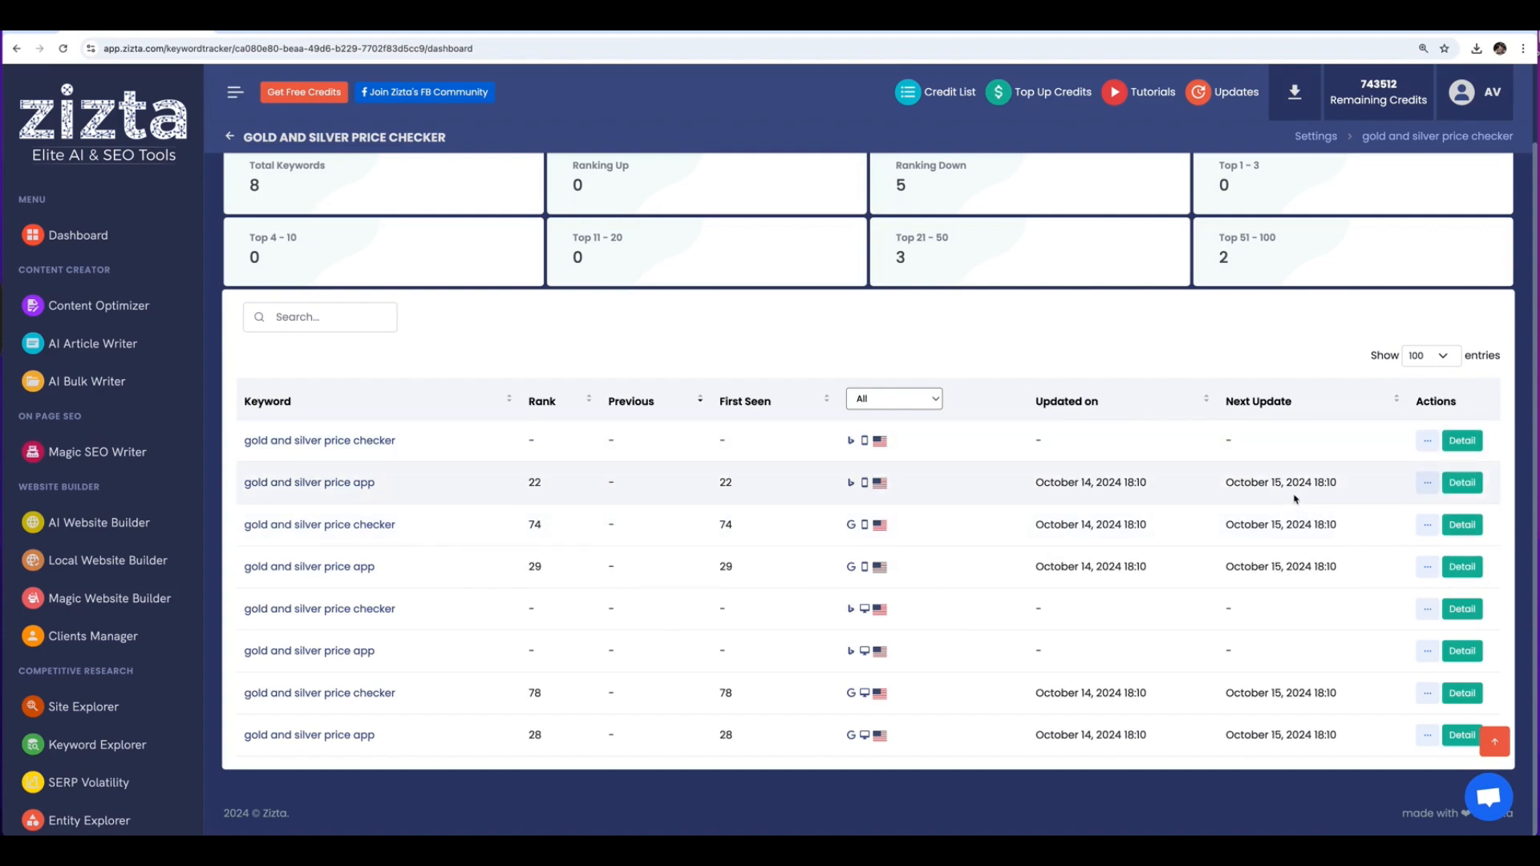
Step: Refresh the rankings again and open the rank history of "gold and silver price checker" tracked on Bing desktop
{"action": "left_click", "coordinate": [61, 49]}
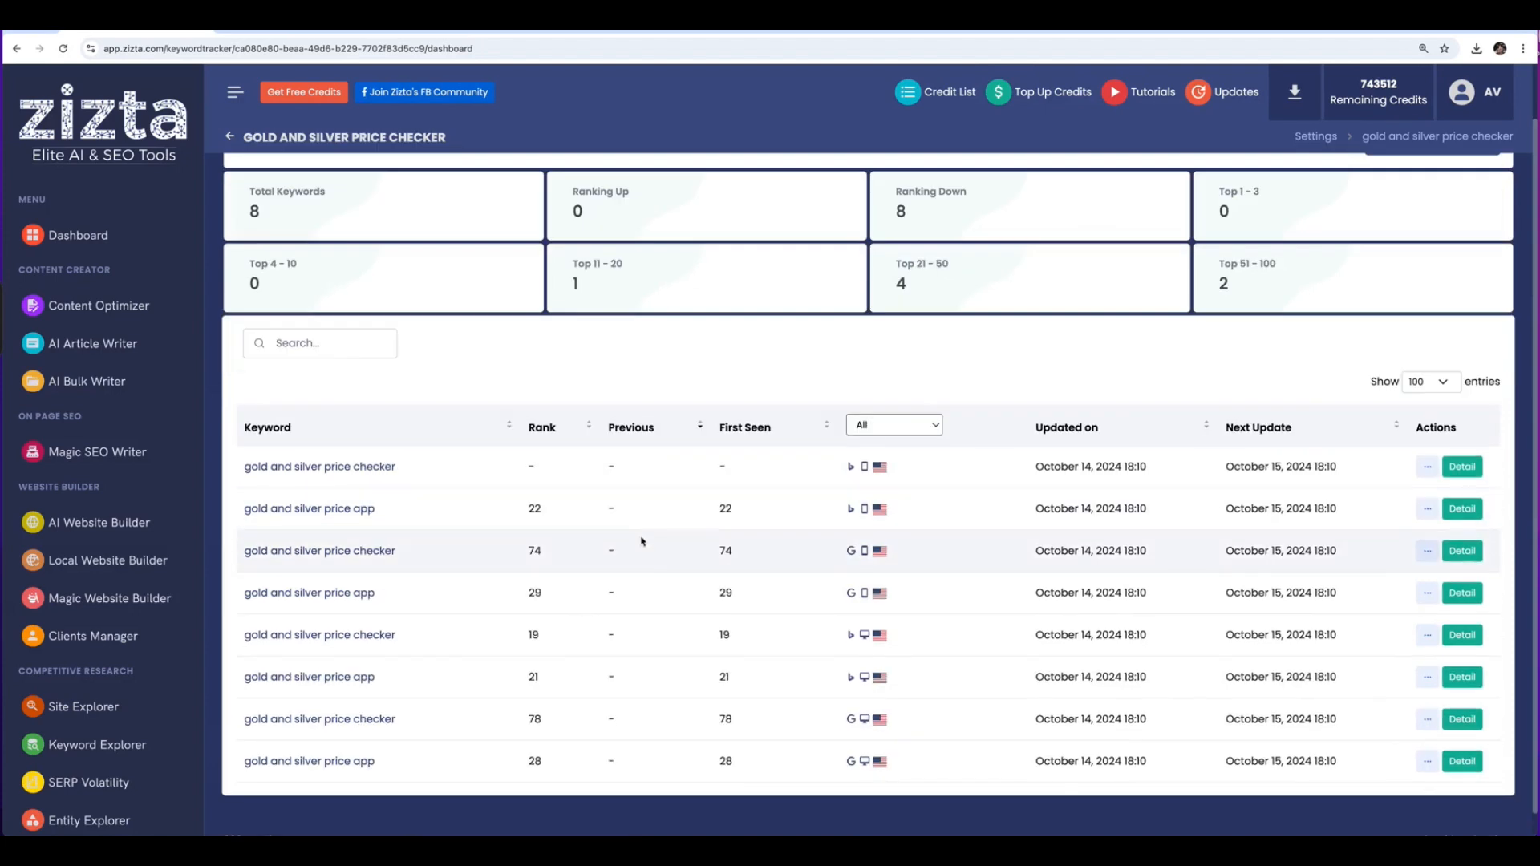
{"action": "scroll", "coordinate": [578, 618], "scroll_direction": "down", "scroll_amount": 1}
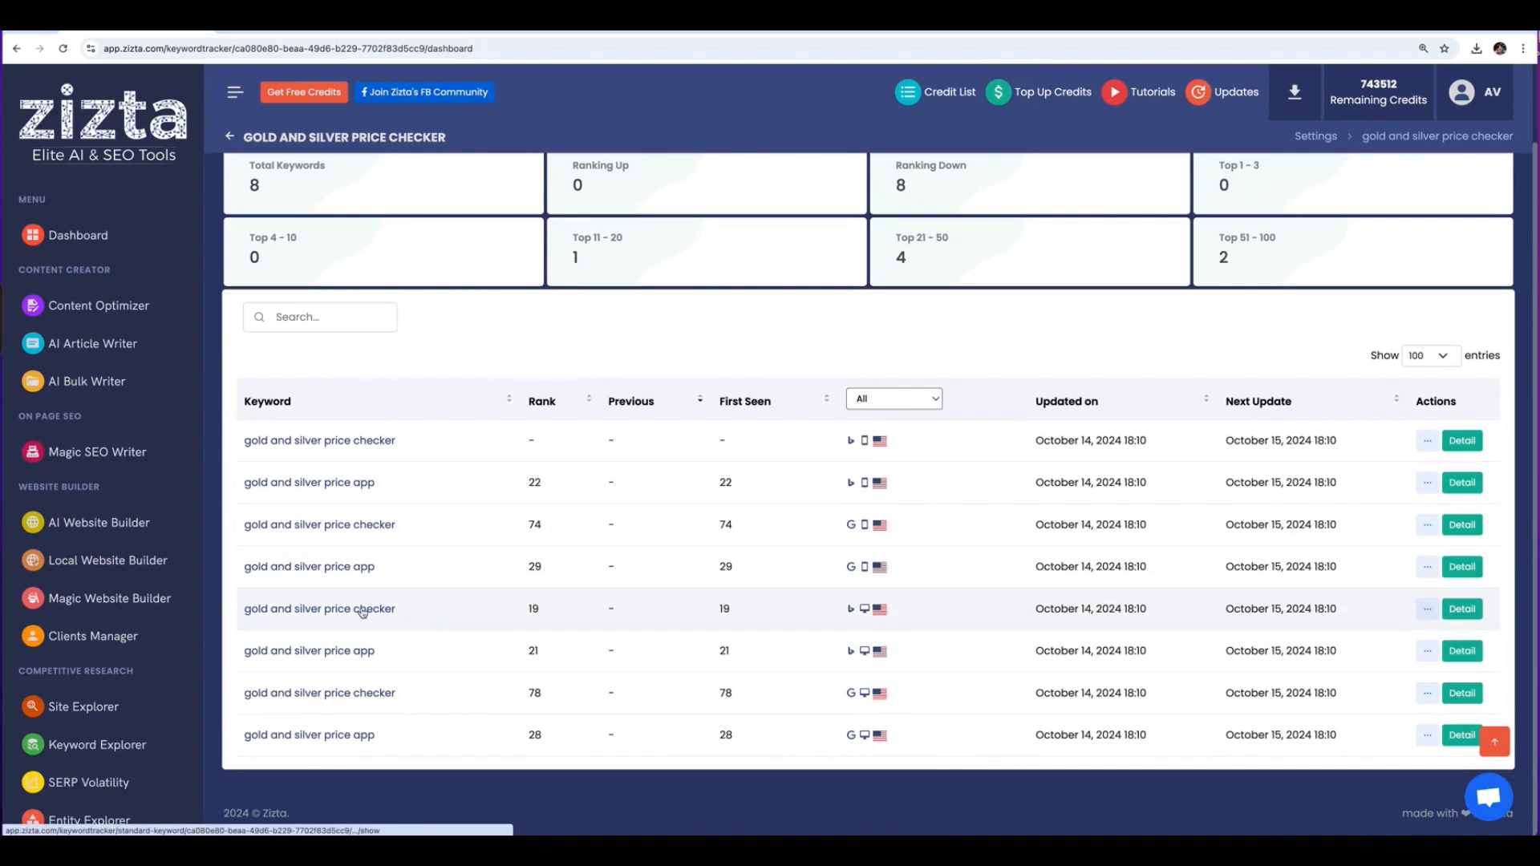
{"action": "left_click", "coordinate": [1427, 609]}
{"action": "left_click", "coordinate": [365, 609]}
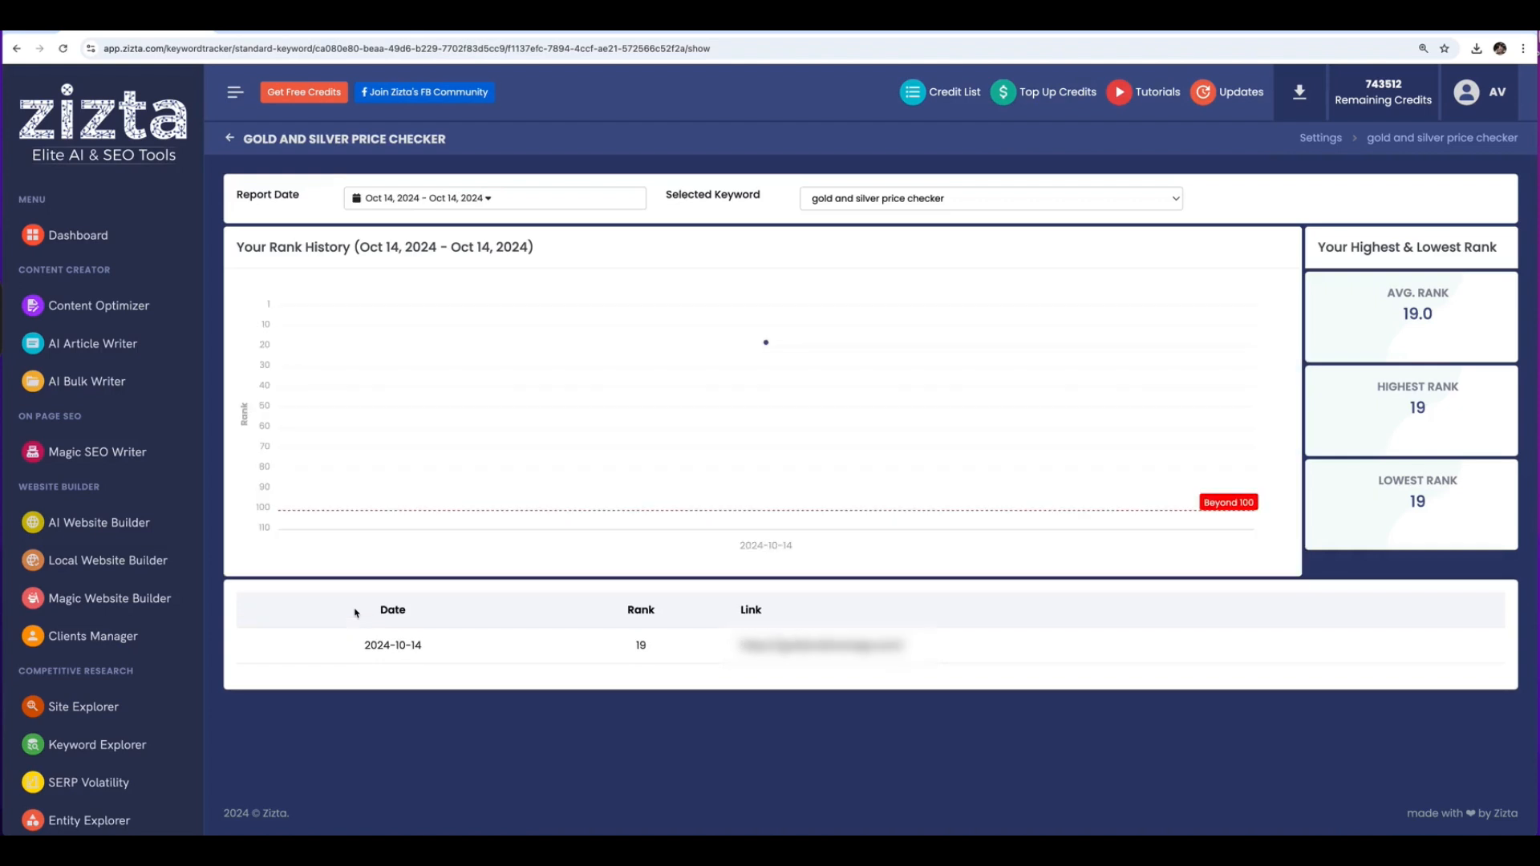
{"action": "mouse_move", "coordinate": [639, 372]}
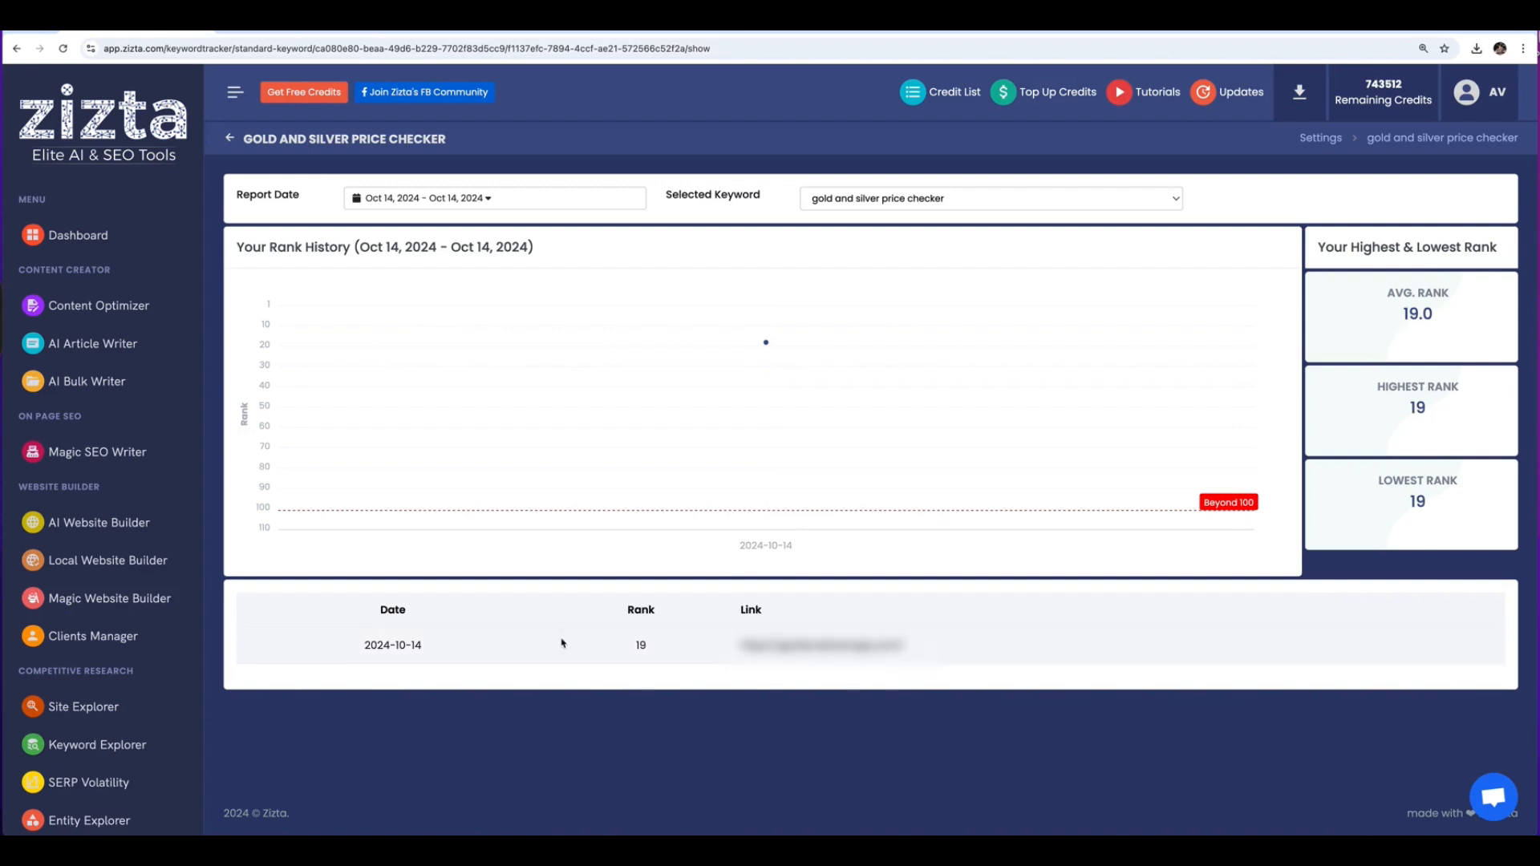
Step: Try selecting a report date range from 18/09/2024 to 14/10/2024 for the rank history
{"action": "left_click", "coordinate": [428, 205]}
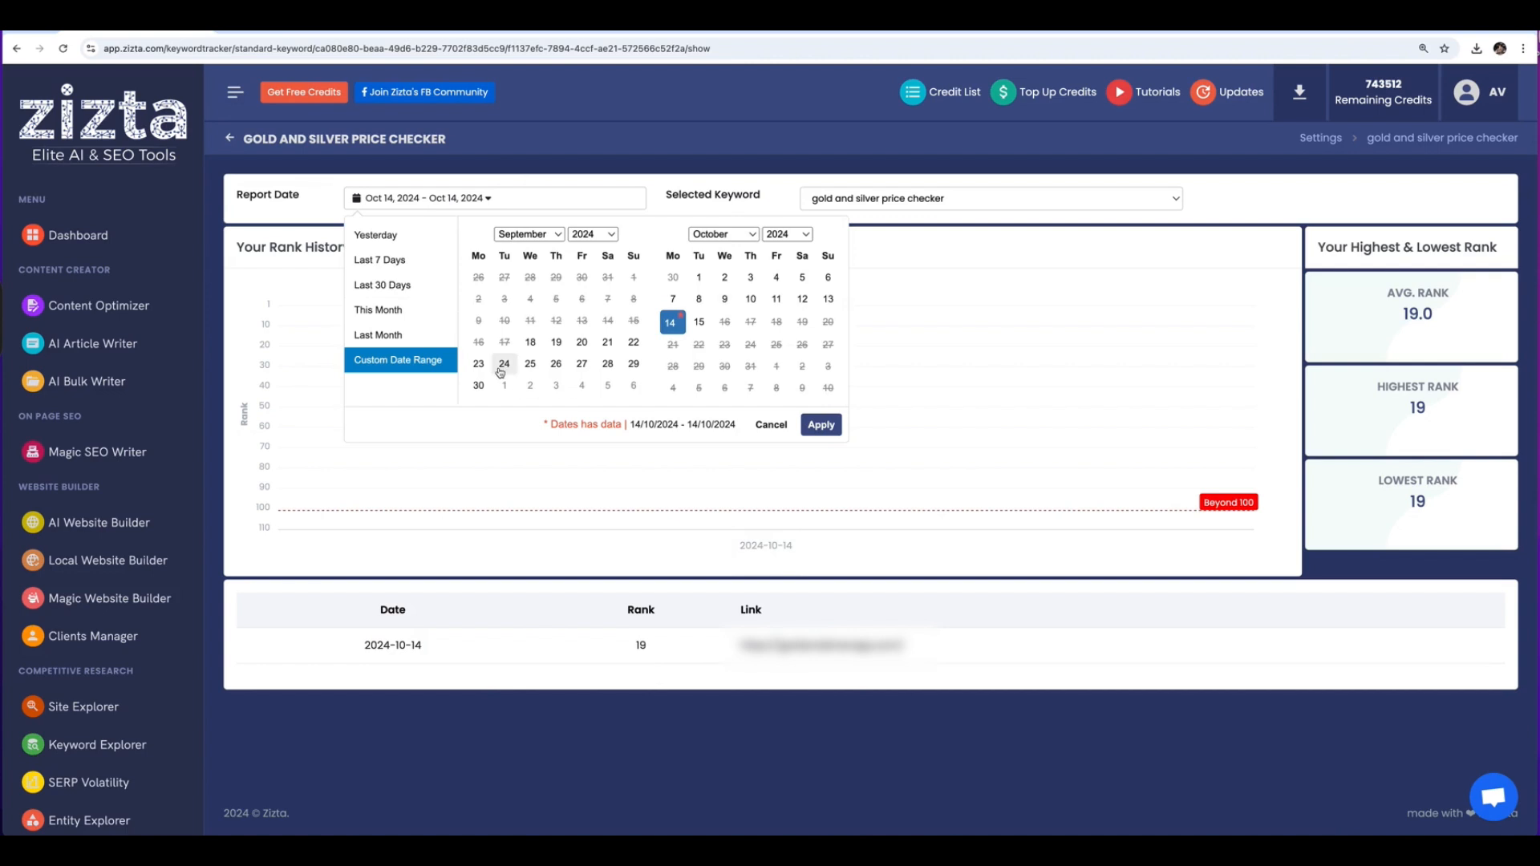
{"action": "left_click", "coordinate": [530, 342]}
{"action": "left_click", "coordinate": [673, 321]}
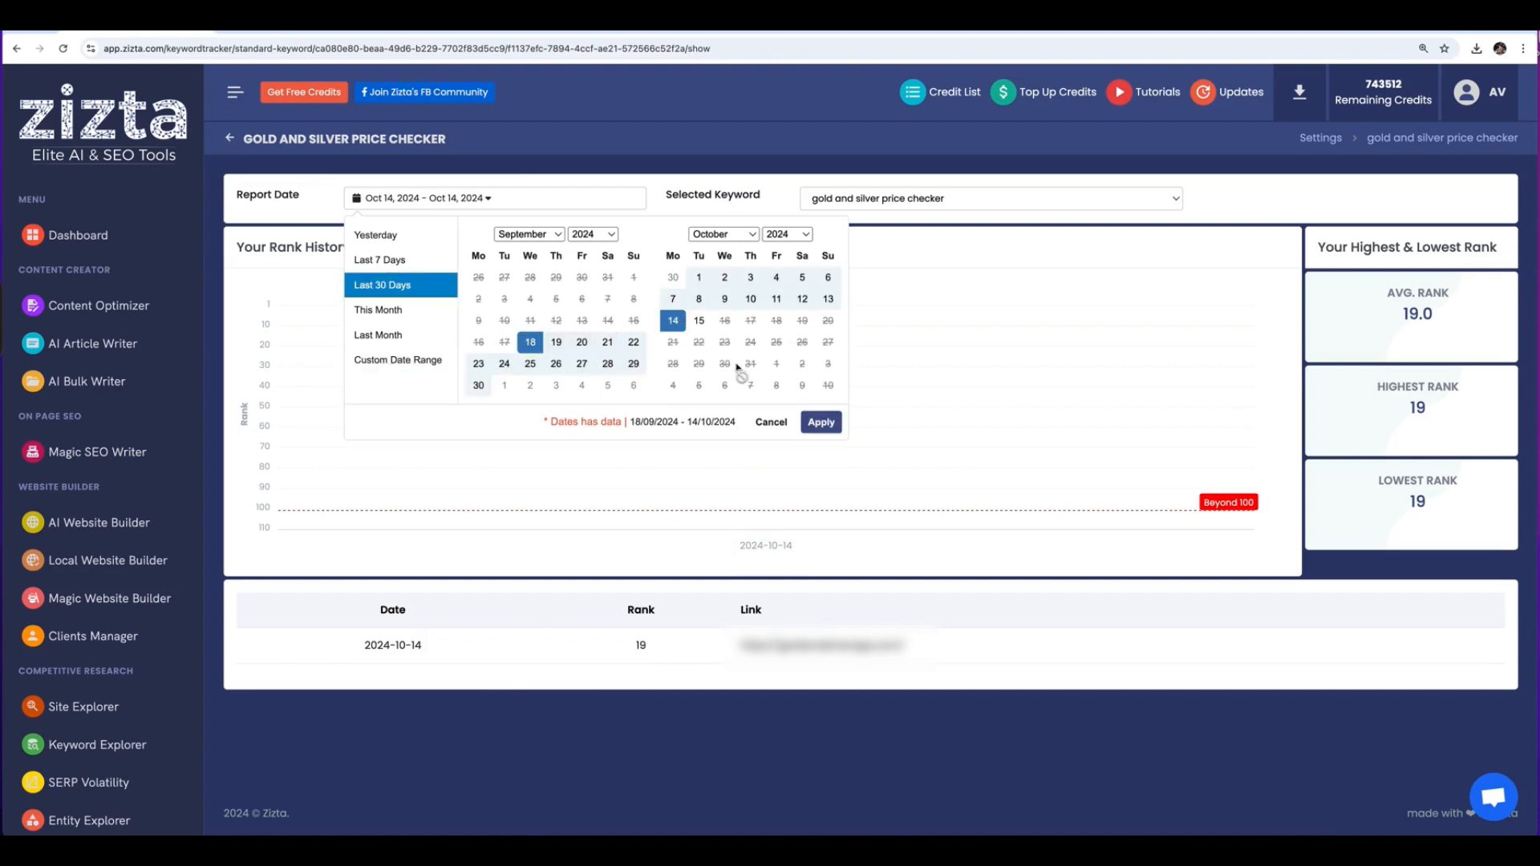
{"action": "left_click", "coordinate": [776, 480]}
Step: Return to the Rank Tracker project list and briefly view the support chat before closing it
{"action": "left_click", "coordinate": [254, 133]}
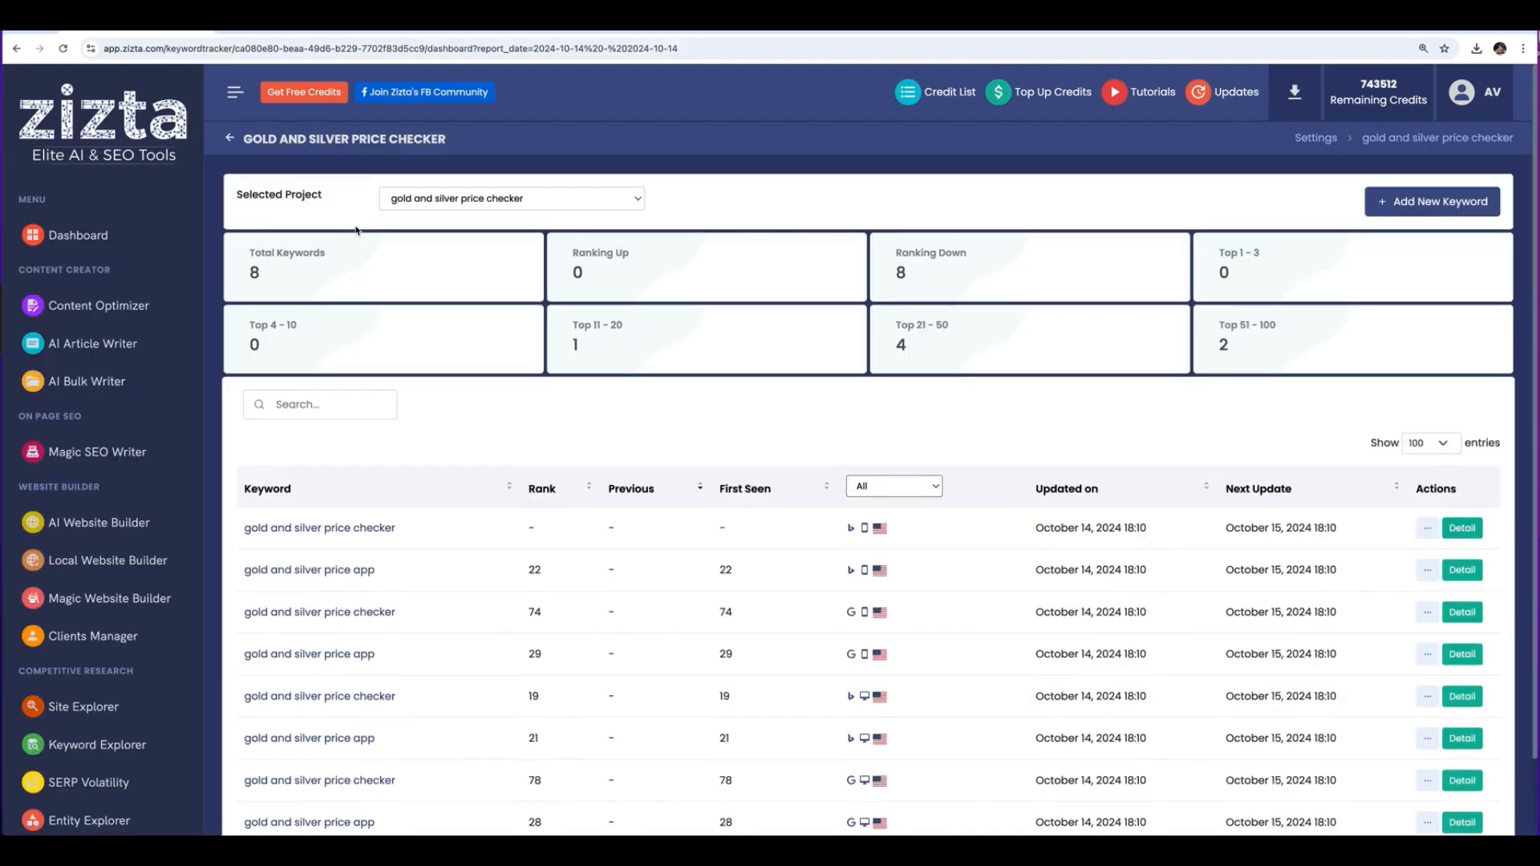
{"action": "left_click", "coordinate": [229, 141]}
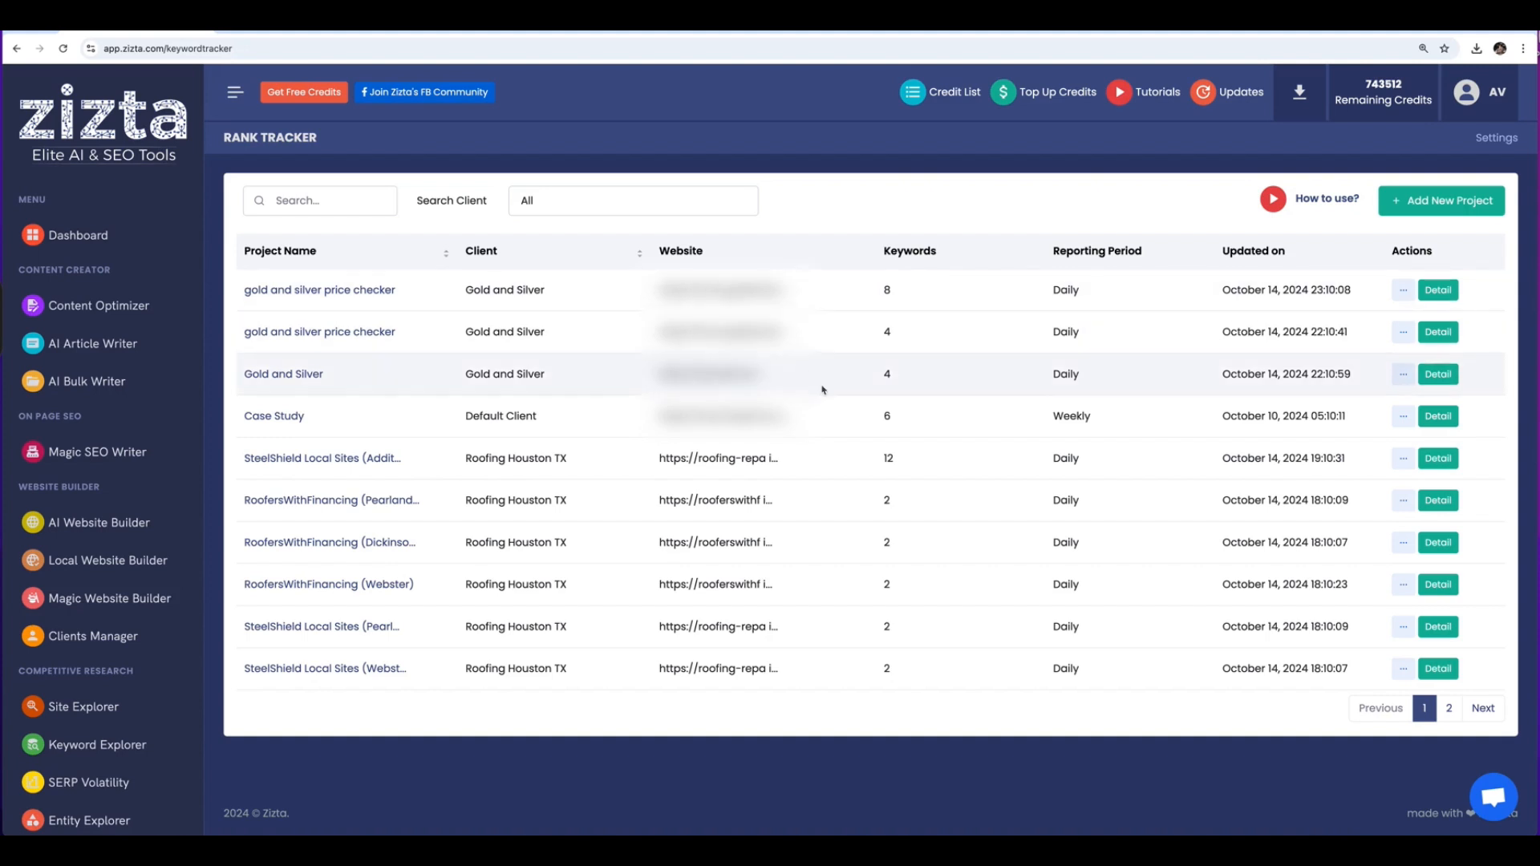
{"action": "left_click", "coordinate": [1493, 816]}
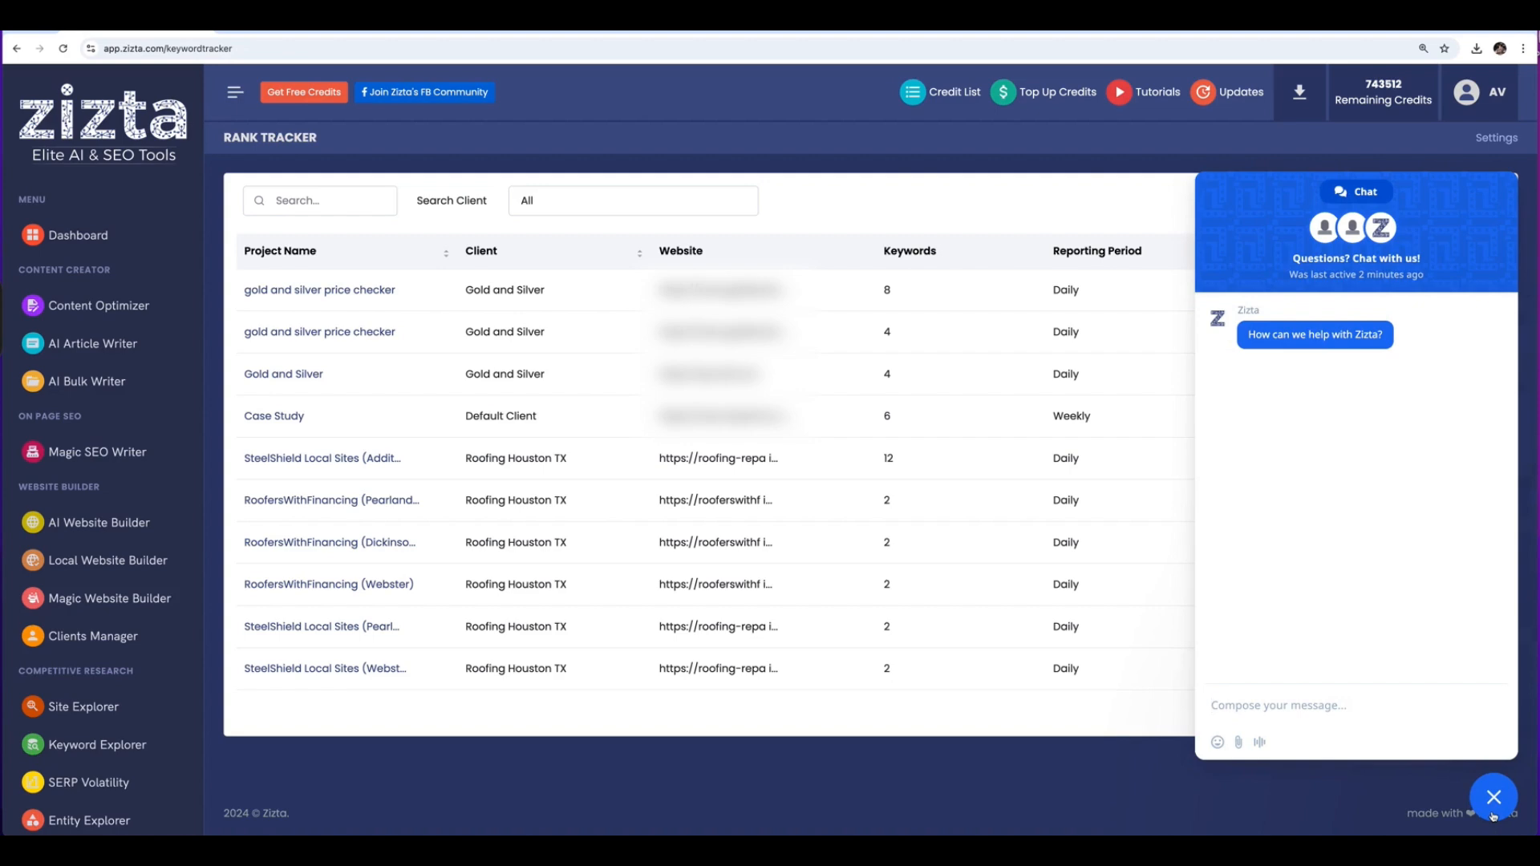
{"action": "left_click", "coordinate": [1493, 817]}
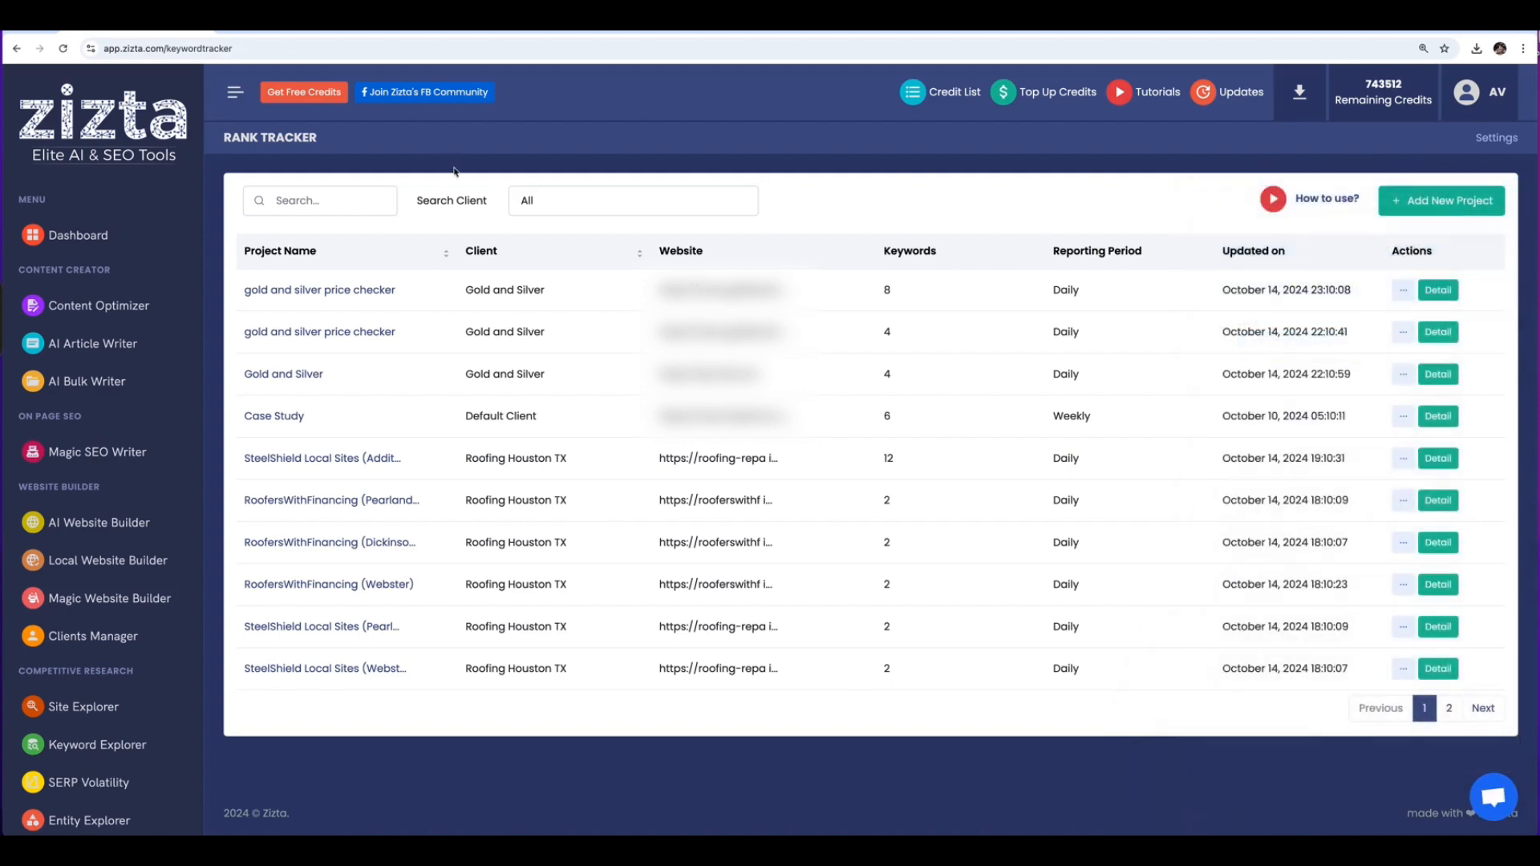